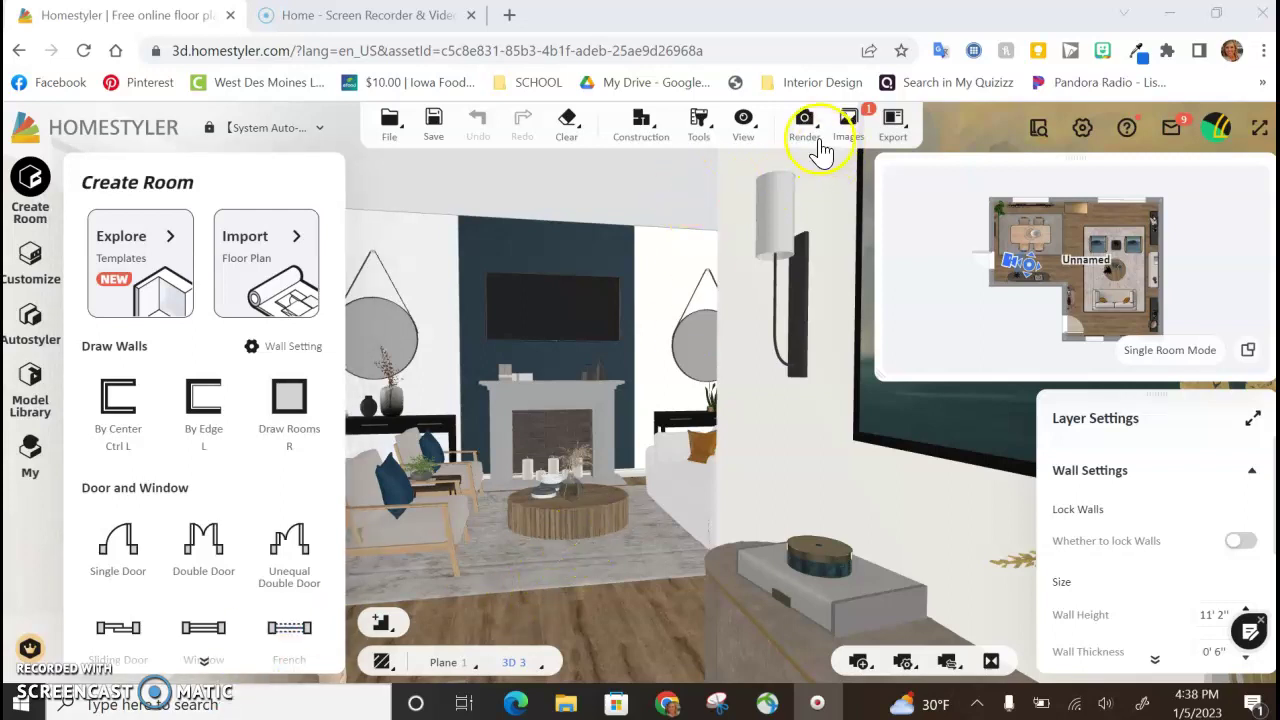
Step: Open the render workspace in Video mode, showing the floor plan at 1080p with an empty timeline
{"action": "mouse_move", "coordinate": [828, 127]}
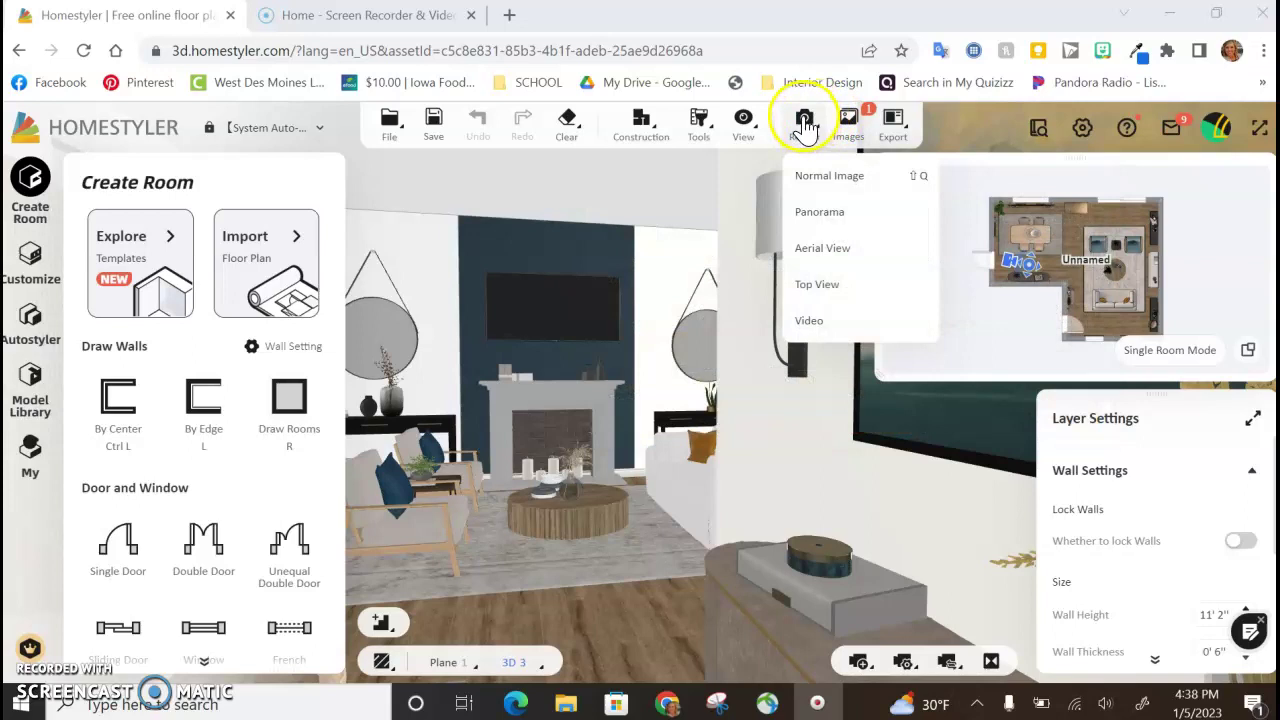
{"action": "left_click", "coordinate": [805, 122]}
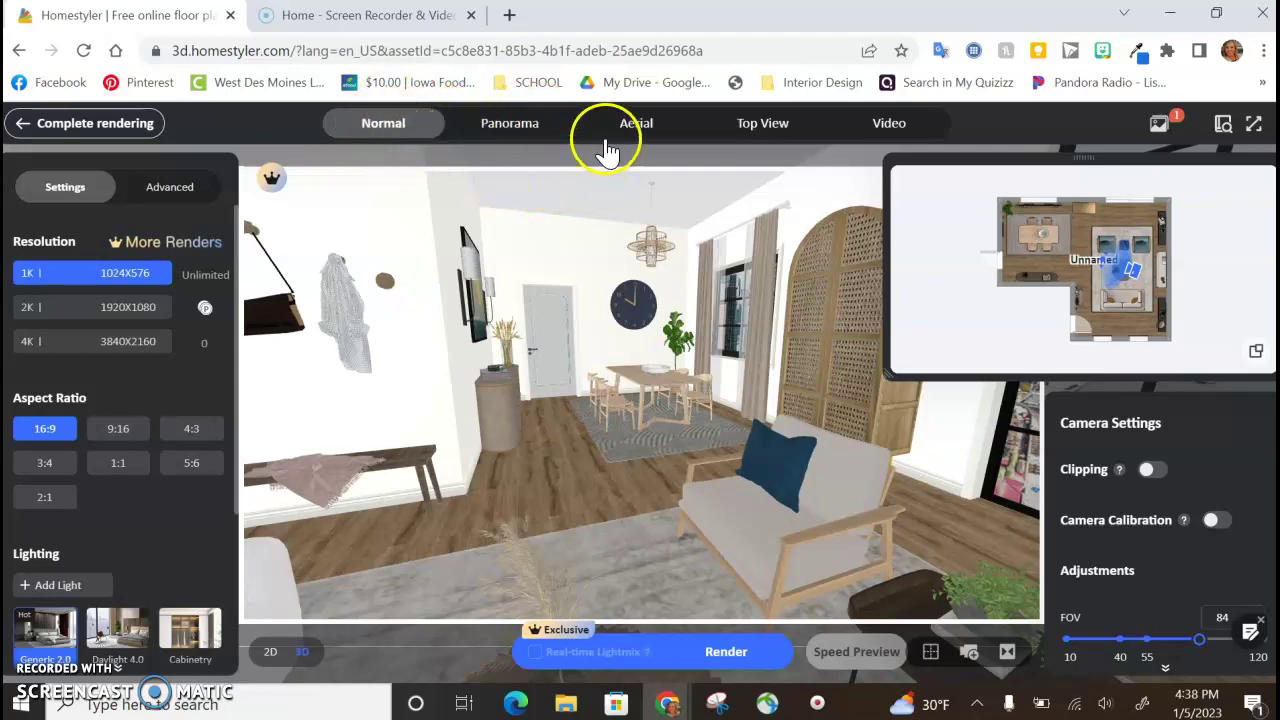
{"action": "left_click", "coordinate": [893, 124]}
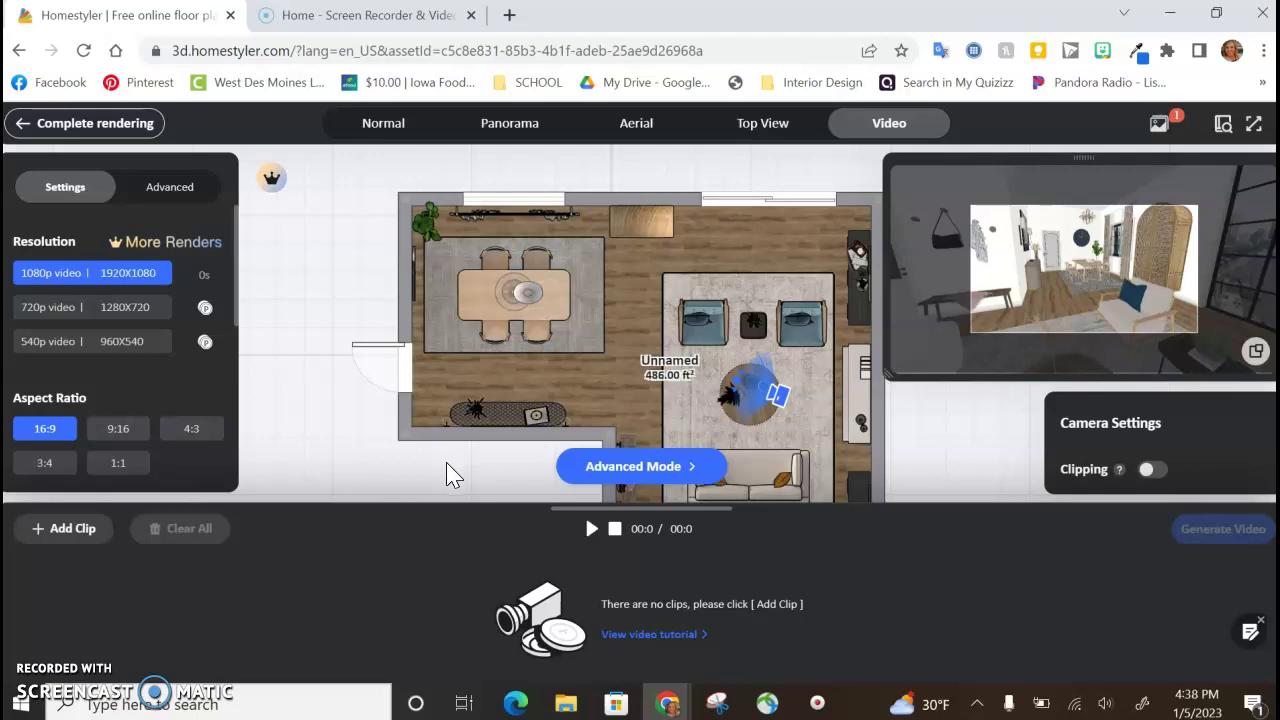
Step: Pan and zoom out so the whole floor plan fits in view, tilting the camera preview slightly
{"action": "left_click_drag", "start_coordinate": [945, 452], "coordinate": [809, 371]}
{"action": "scroll", "coordinate": [887, 437], "scroll_direction": "down", "scroll_amount": 2}
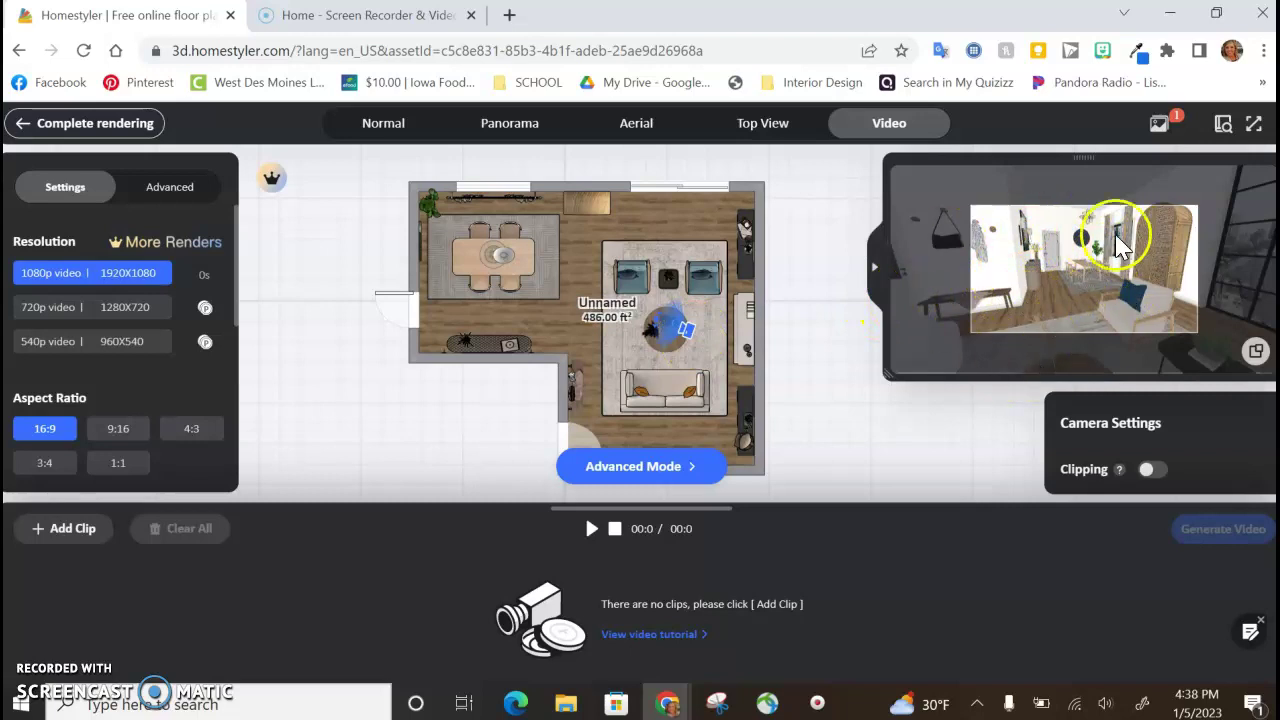
{"action": "left_click_drag", "start_coordinate": [1114, 234], "coordinate": [990, 300]}
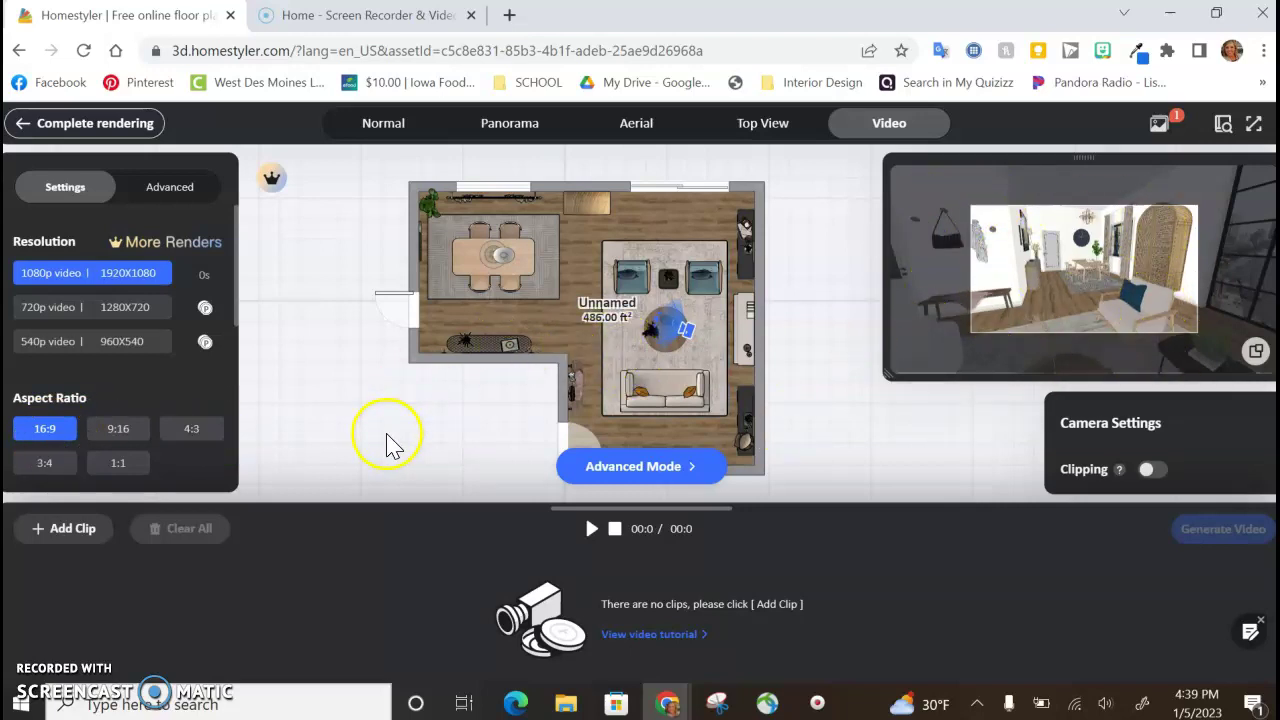
Step: Choose Draw Curved Path from the Add Clip options to begin a new clip
{"action": "left_click", "coordinate": [55, 535]}
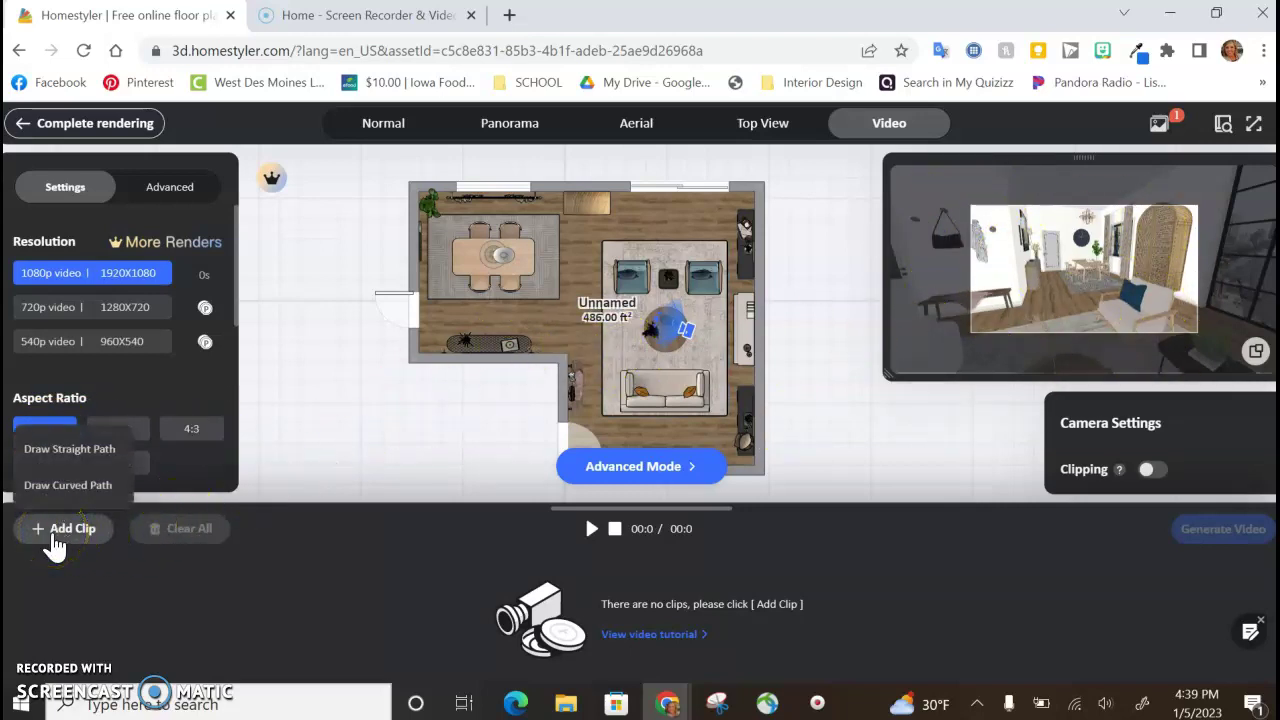
{"action": "left_click", "coordinate": [52, 543]}
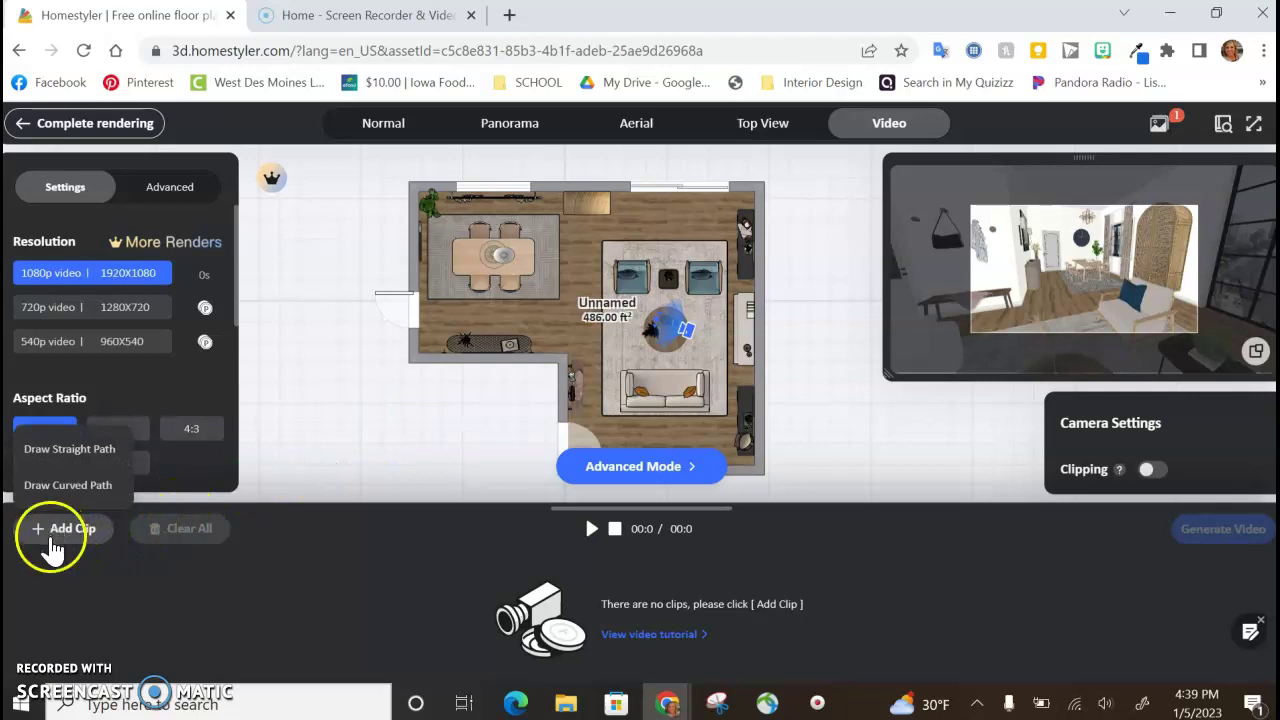
{"action": "left_click", "coordinate": [44, 506]}
{"action": "left_click", "coordinate": [48, 532]}
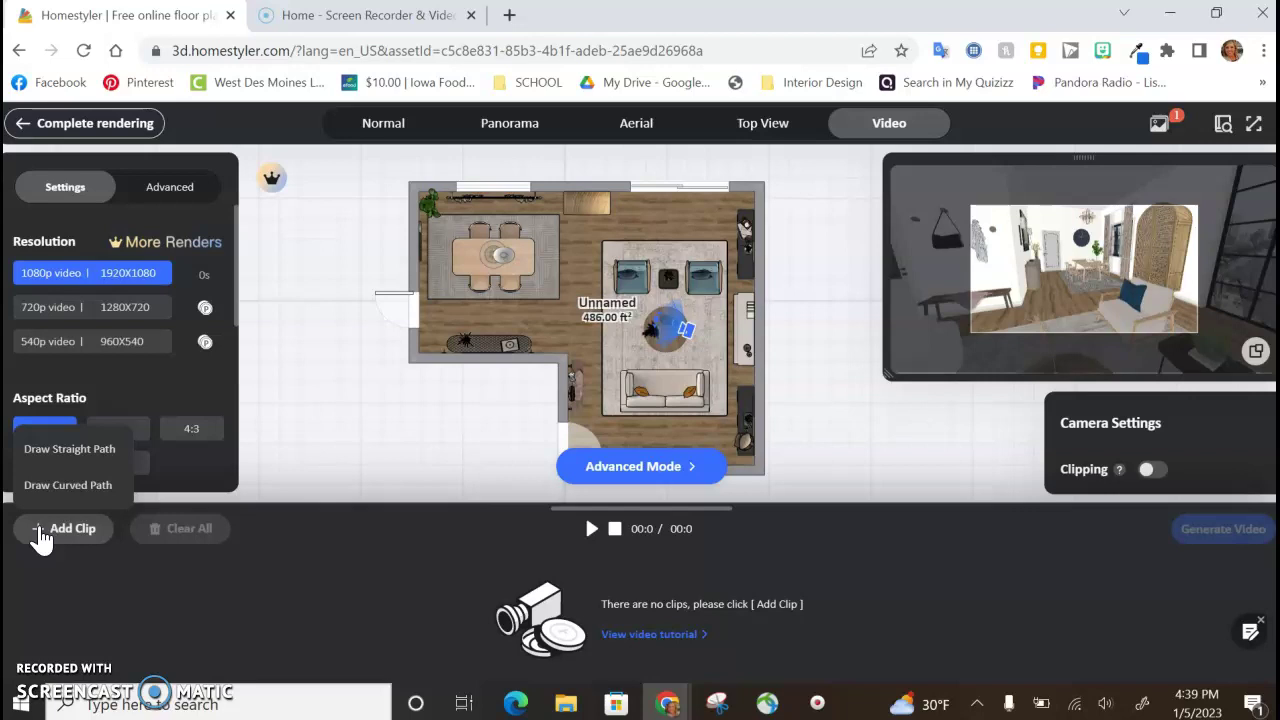
{"action": "left_click", "coordinate": [47, 490]}
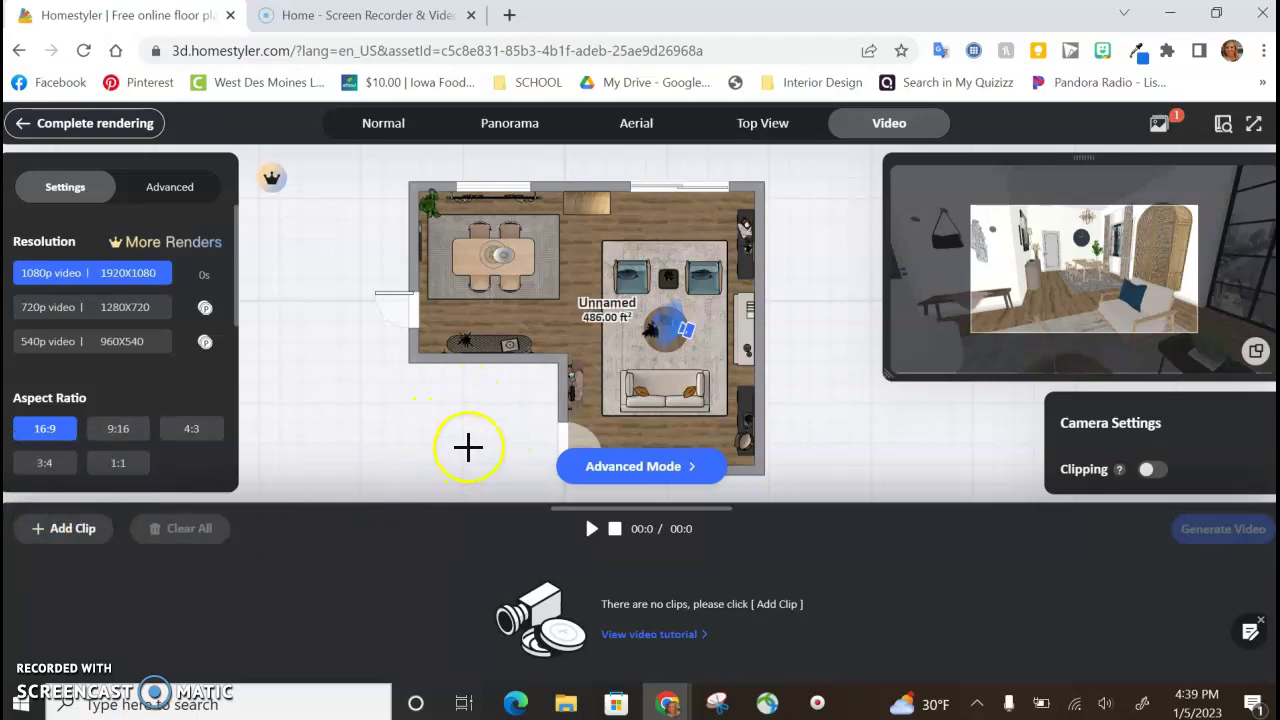
Step: Set the path start by the lower doorway and drag the curve up to the living room's top-right corner
{"action": "left_click", "coordinate": [563, 431]}
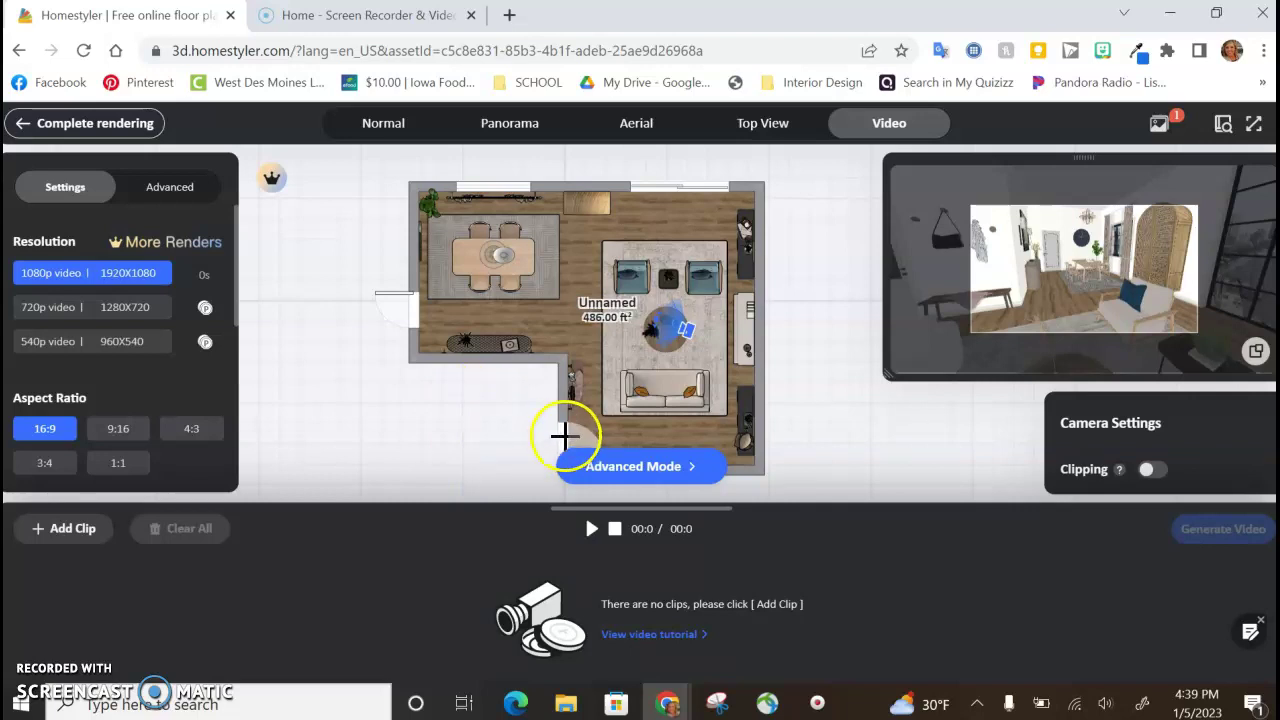
{"action": "left_click", "coordinate": [580, 440]}
{"action": "mouse_move", "coordinate": [580, 440]}
{"action": "left_mouse_down"}
{"action": "mouse_move", "coordinate": [568, 432]}
{"action": "mouse_move", "coordinate": [614, 271]}
{"action": "mouse_move", "coordinate": [500, 220]}
{"action": "mouse_move", "coordinate": [413, 310]}
{"action": "mouse_move", "coordinate": [572, 418]}
{"action": "mouse_move", "coordinate": [567, 435]}
{"action": "left_mouse_up"}
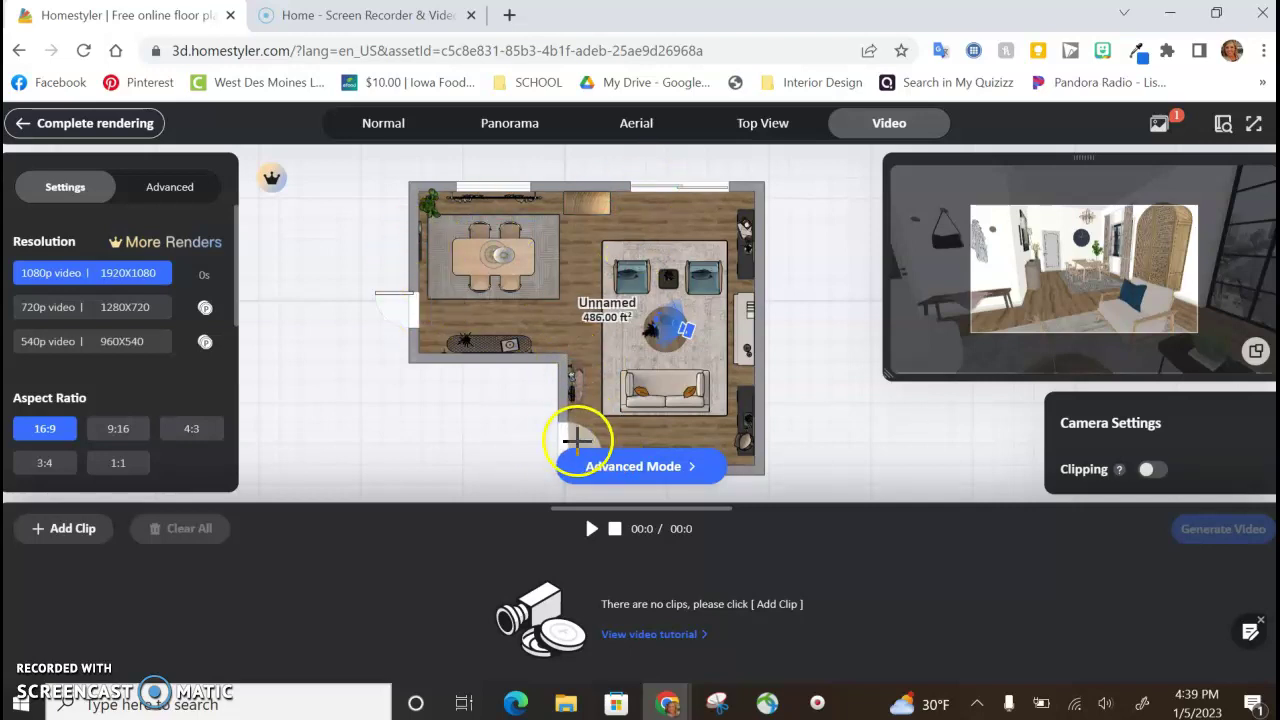
{"action": "left_click", "coordinate": [566, 438]}
{"action": "left_click_drag", "start_coordinate": [566, 438], "coordinate": [559, 440]}
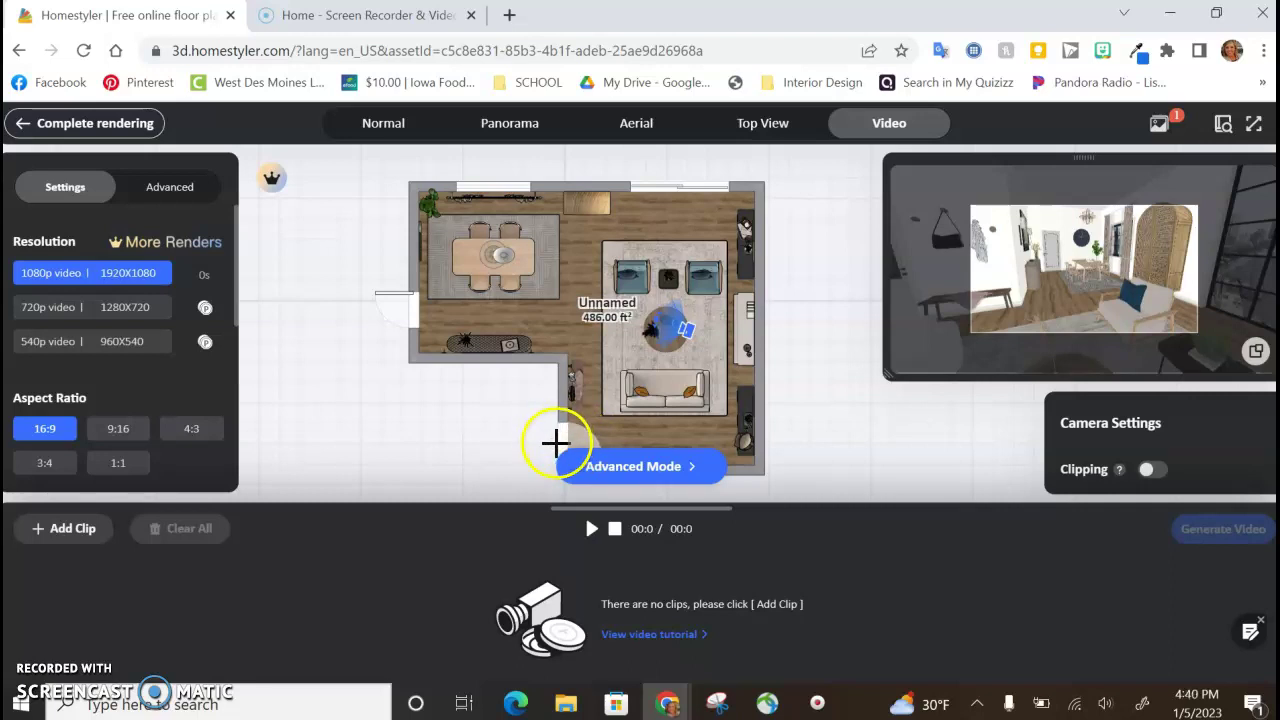
{"action": "left_click", "coordinate": [559, 440]}
{"action": "mouse_move", "coordinate": [559, 440]}
{"action": "left_mouse_down"}
{"action": "mouse_move", "coordinate": [610, 444]}
{"action": "mouse_move", "coordinate": [668, 418]}
{"action": "mouse_move", "coordinate": [703, 372]}
{"action": "mouse_move", "coordinate": [710, 318]}
{"action": "mouse_move", "coordinate": [732, 305]}
{"action": "mouse_move", "coordinate": [730, 205]}
{"action": "mouse_move", "coordinate": [718, 206]}
{"action": "left_mouse_up"}
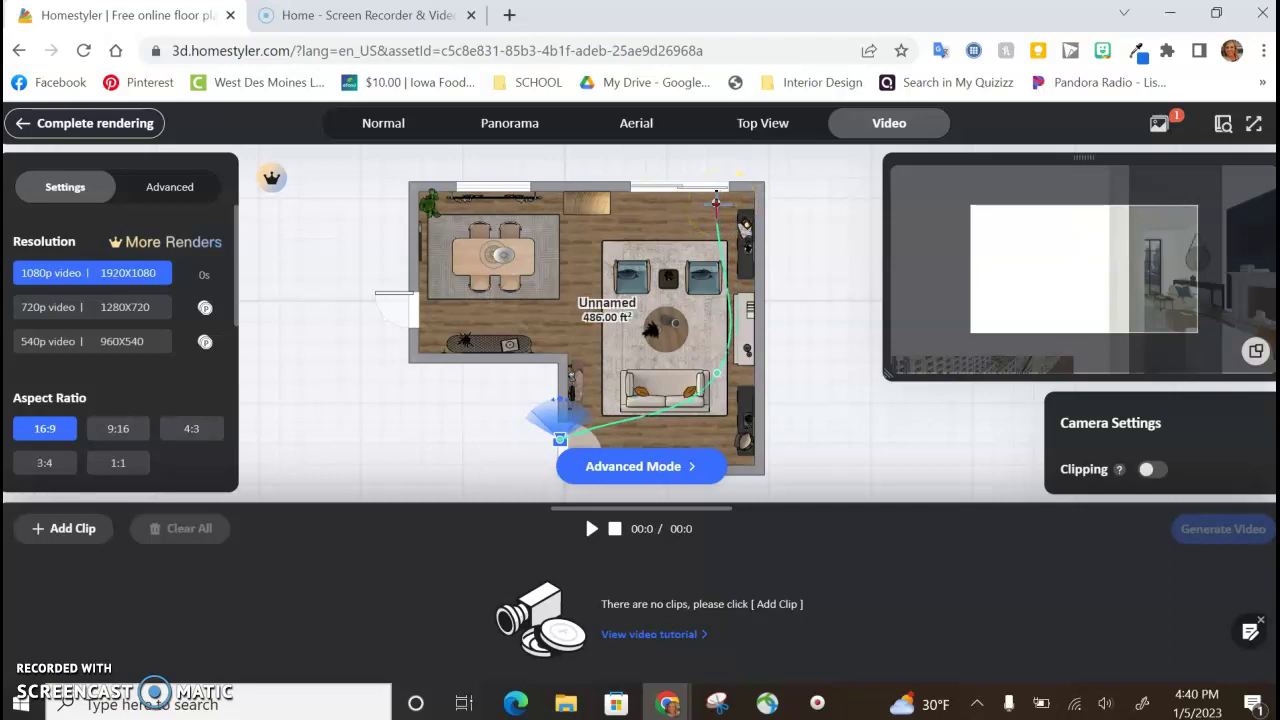
Step: Finish the path as a 20 s Curved Path clip and nudge its start camera right near the doorway
{"action": "left_click", "coordinate": [714, 233]}
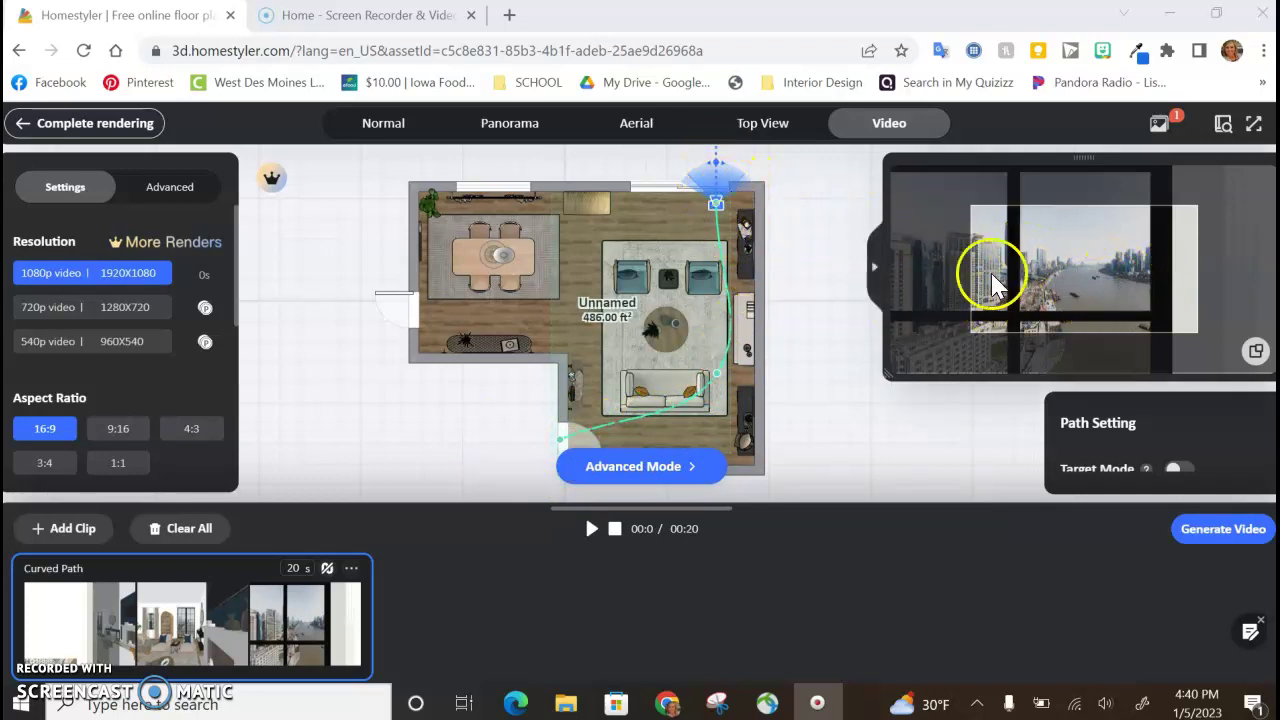
{"action": "left_click", "coordinate": [555, 445]}
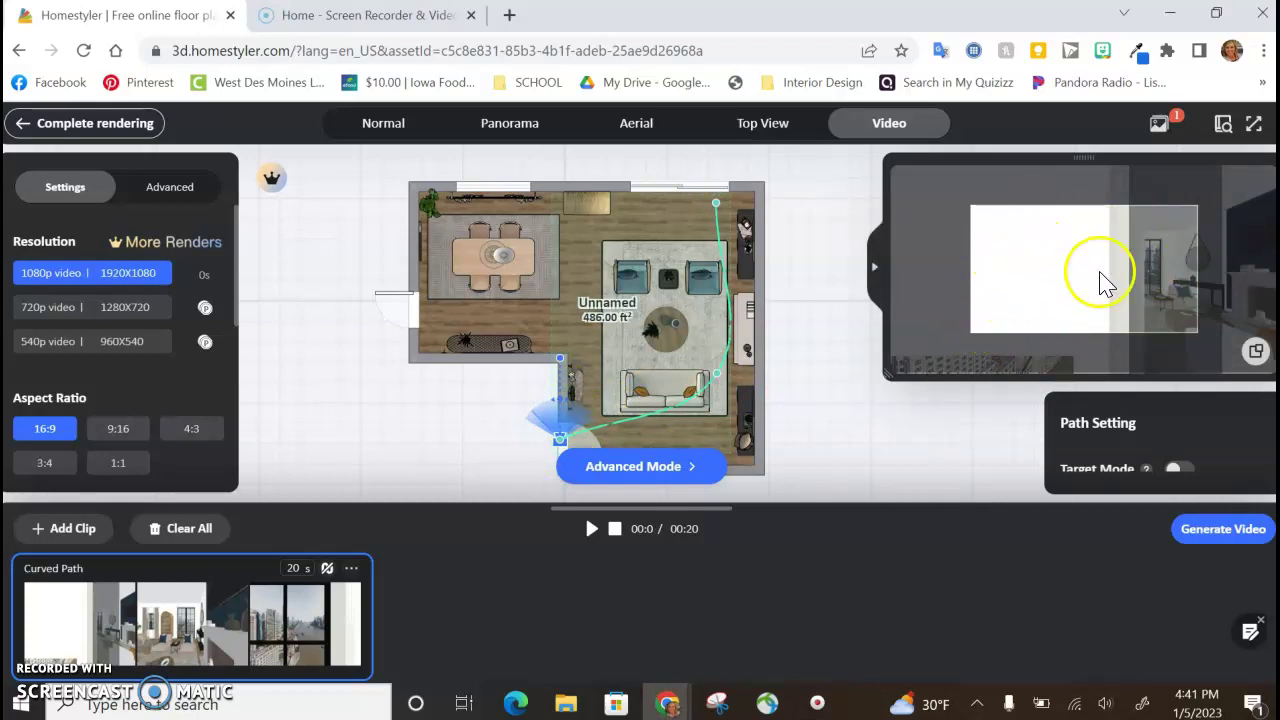
{"action": "left_click_drag", "start_coordinate": [563, 360], "coordinate": [635, 414]}
{"action": "left_click", "coordinate": [574, 359]}
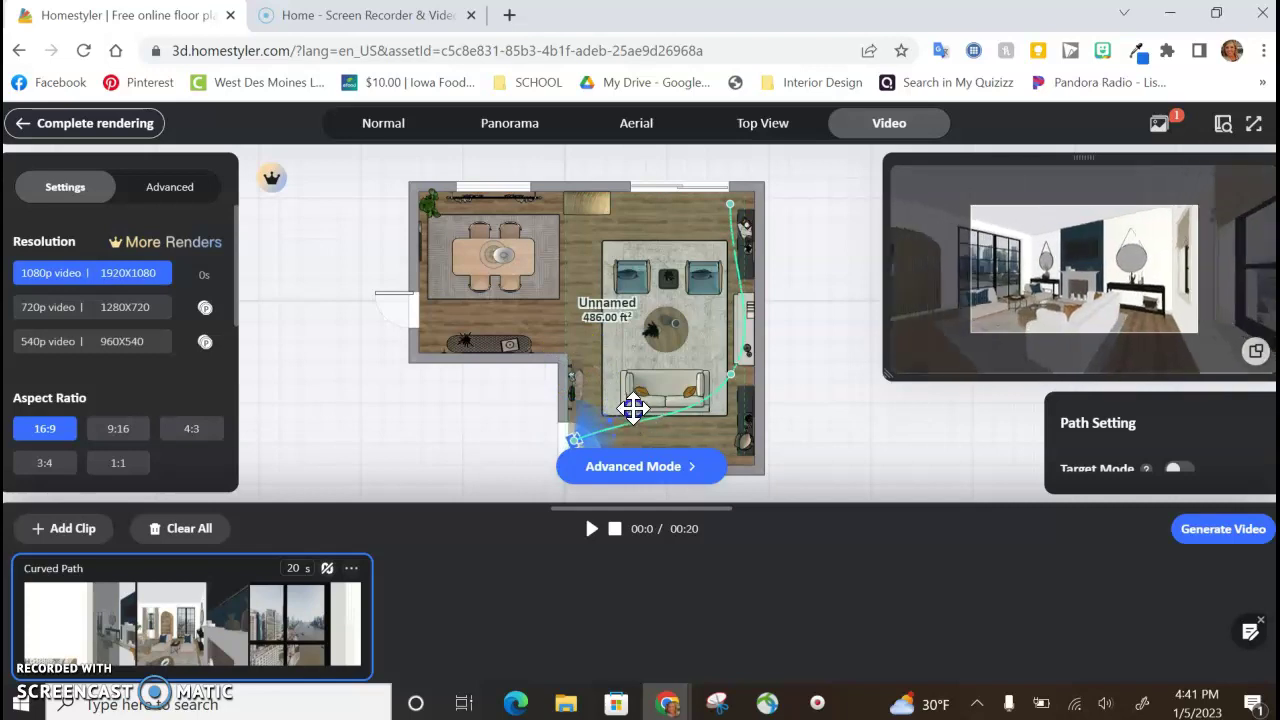
{"action": "mouse_move", "coordinate": [571, 430]}
{"action": "left_mouse_down"}
{"action": "mouse_move", "coordinate": [617, 437]}
{"action": "mouse_move", "coordinate": [571, 437]}
{"action": "mouse_move", "coordinate": [614, 420]}
{"action": "mouse_move", "coordinate": [622, 400]}
{"action": "mouse_move", "coordinate": [628, 412]}
{"action": "mouse_move", "coordinate": [607, 418]}
{"action": "left_mouse_up"}
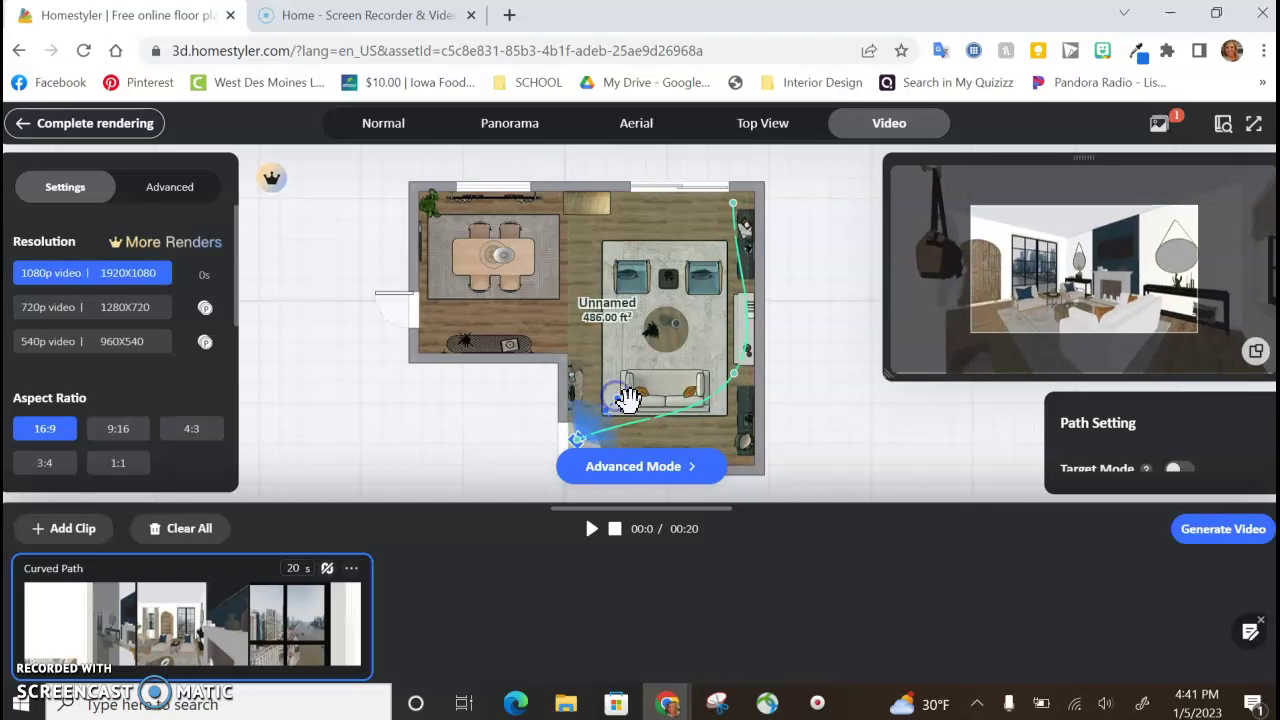
Step: Add a bend node along the living room's right side and adjust the camera along the path
{"action": "left_click", "coordinate": [735, 376]}
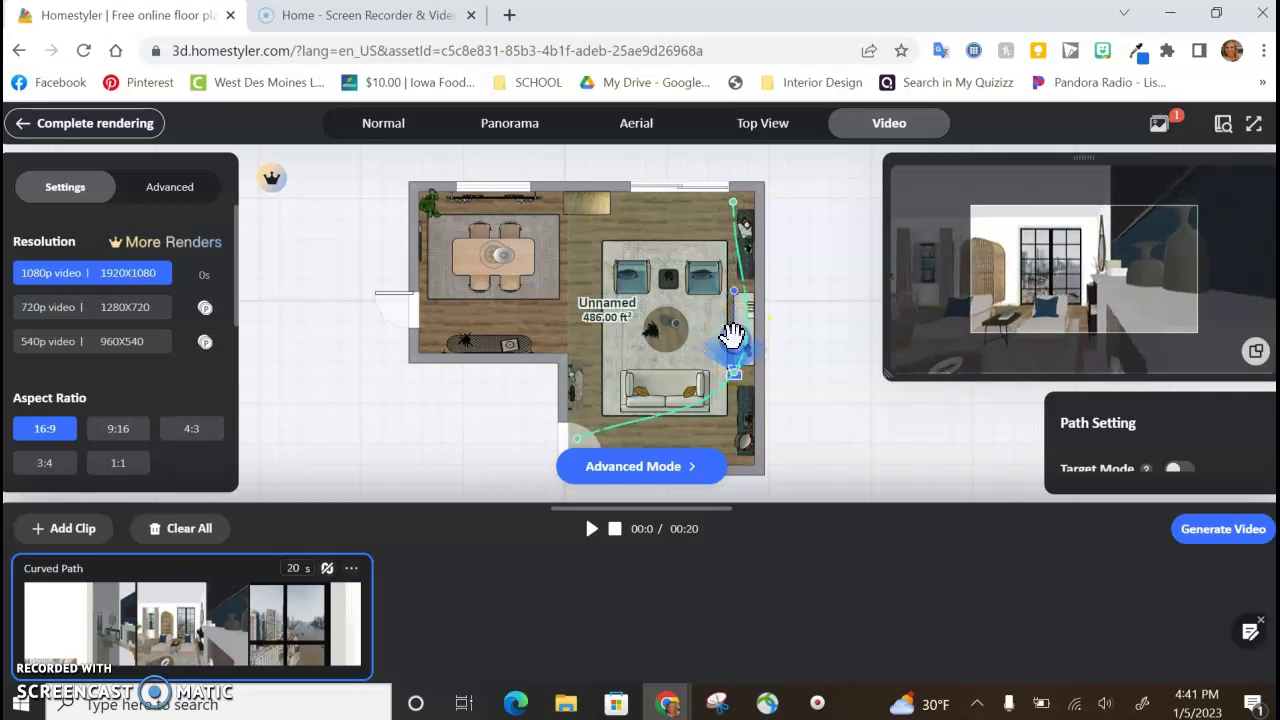
{"action": "mouse_move", "coordinate": [731, 322]}
{"action": "left_mouse_down"}
{"action": "mouse_move", "coordinate": [723, 341]}
{"action": "mouse_move", "coordinate": [728, 320]}
{"action": "left_mouse_up"}
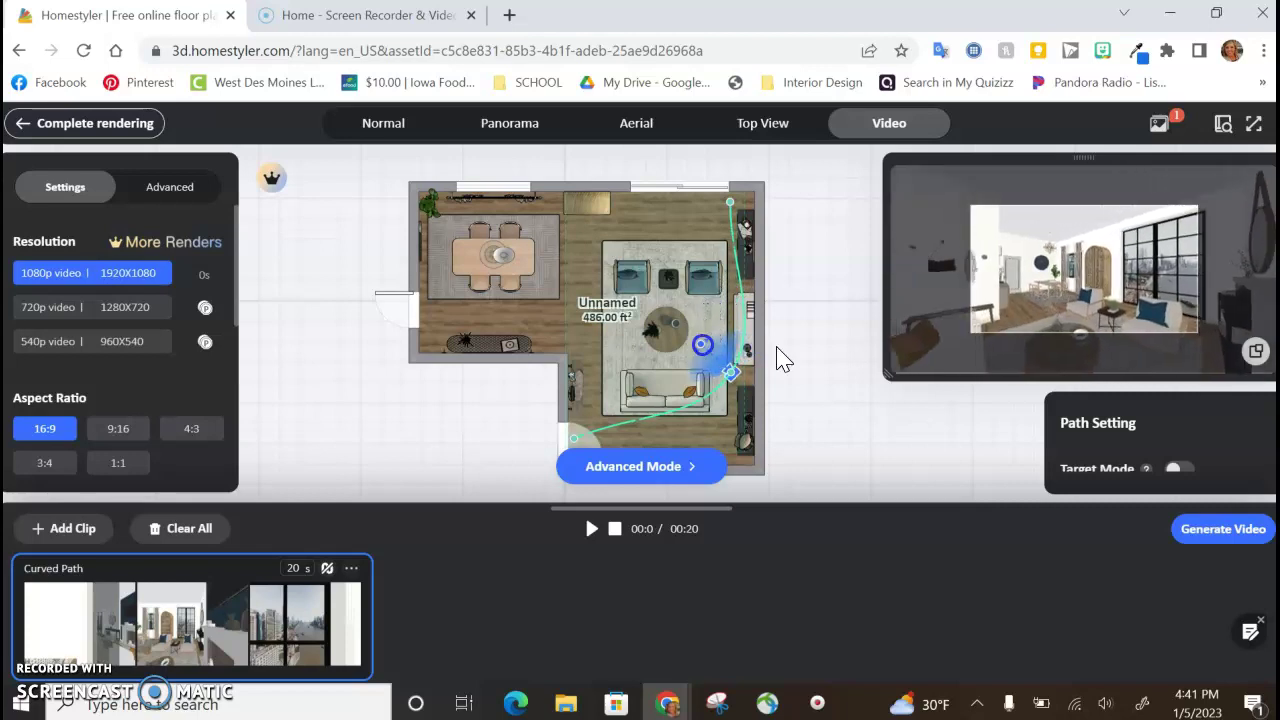
{"action": "left_click", "coordinate": [1080, 288]}
{"action": "left_click_drag", "start_coordinate": [1077, 287], "coordinate": [1061, 306]}
{"action": "mouse_move", "coordinate": [749, 357]}
{"action": "left_mouse_down"}
{"action": "mouse_move", "coordinate": [731, 337]}
{"action": "mouse_move", "coordinate": [737, 200]}
{"action": "mouse_move", "coordinate": [737, 381]}
{"action": "left_mouse_up"}
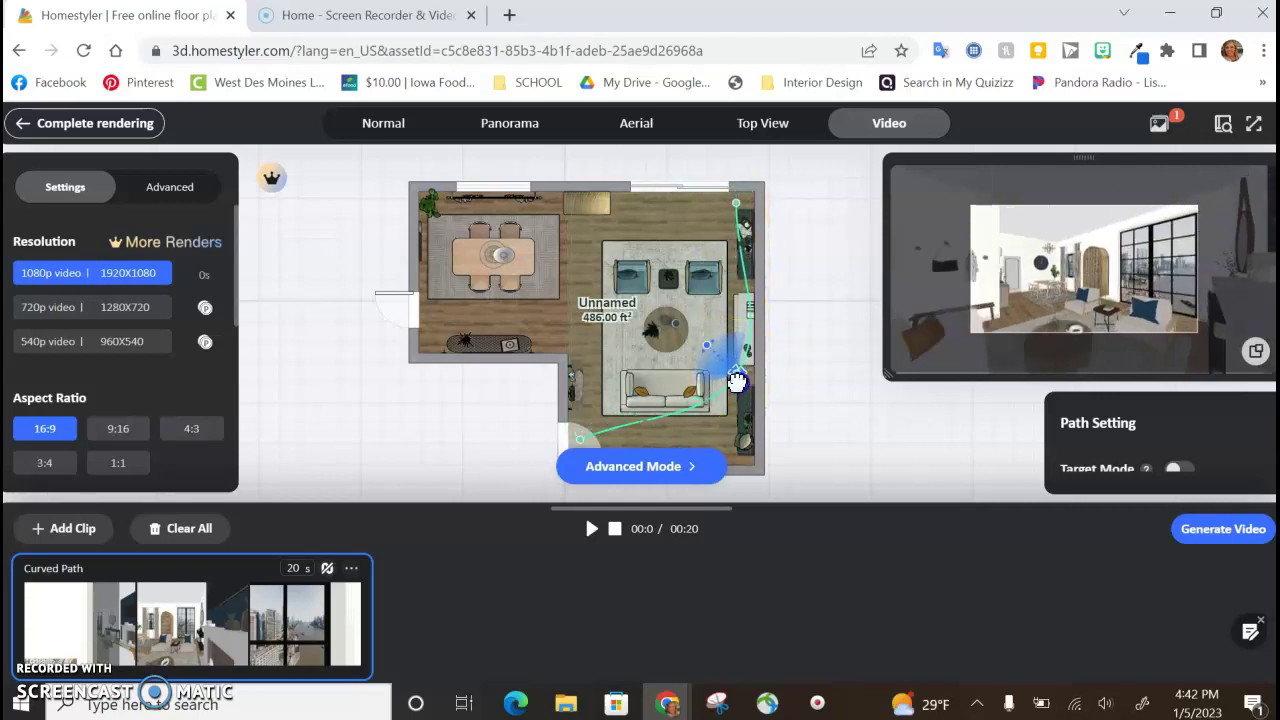
Step: Turn the end camera in the top-right corner to face back across the living room
{"action": "left_click", "coordinate": [736, 204]}
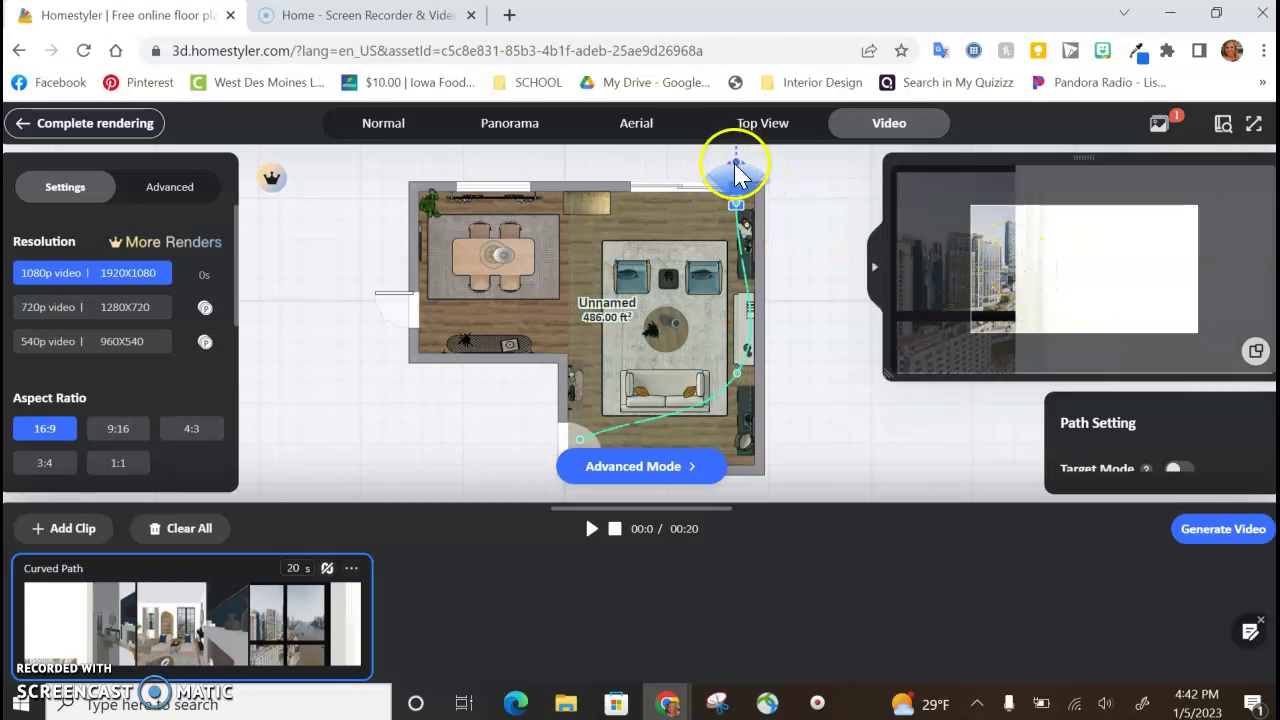
{"action": "left_click_drag", "start_coordinate": [737, 172], "coordinate": [790, 185]}
{"action": "left_click_drag", "start_coordinate": [1040, 250], "coordinate": [1190, 250]}
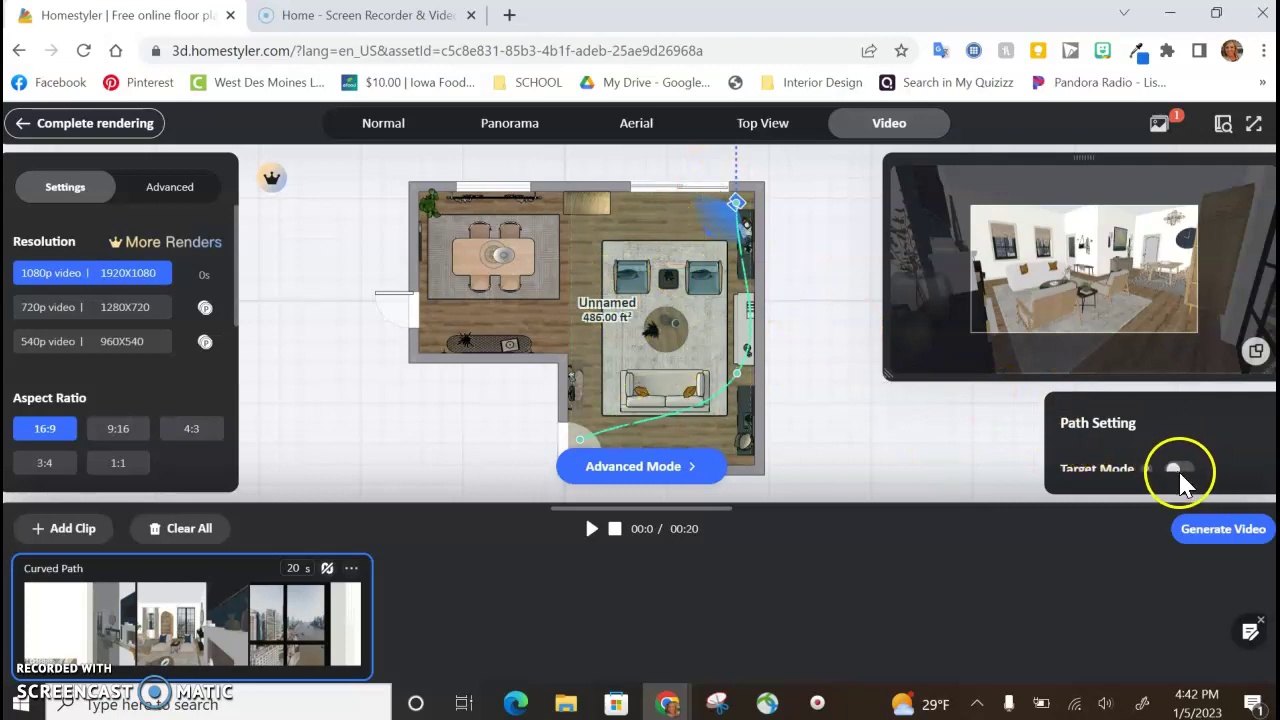
Step: Reframe the floor plan and tweak the end camera so it looks across the sofa toward the dining space
{"action": "scroll", "coordinate": [1200, 462], "scroll_direction": "down", "scroll_amount": 2}
{"action": "scroll", "coordinate": [1188, 462], "scroll_direction": "up", "scroll_amount": 2}
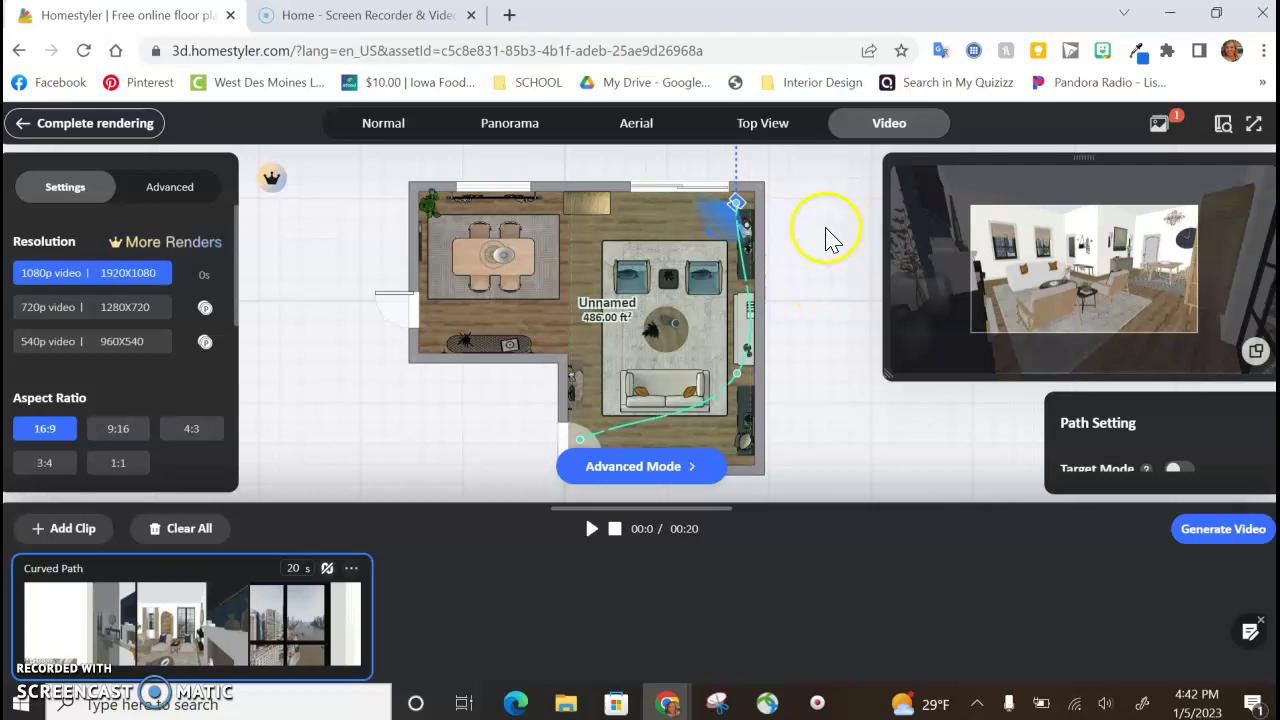
{"action": "left_click_drag", "start_coordinate": [815, 238], "coordinate": [825, 280]}
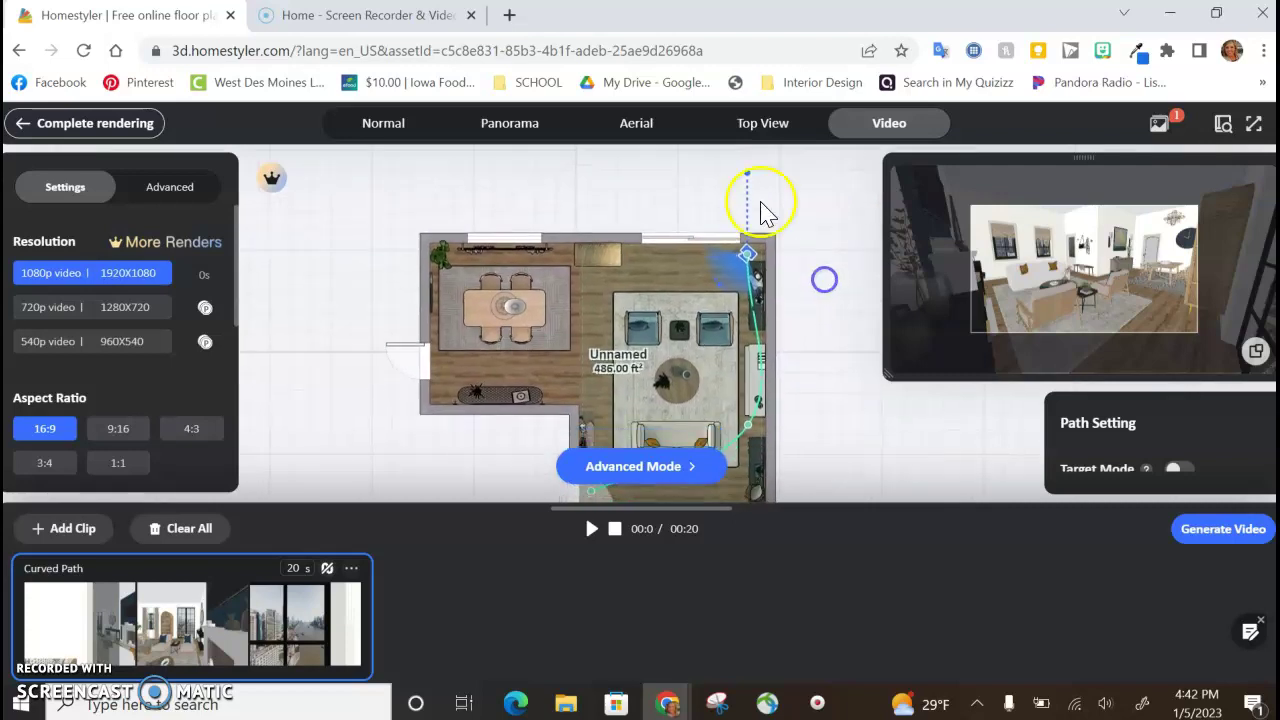
{"action": "left_click_drag", "start_coordinate": [745, 170], "coordinate": [700, 200]}
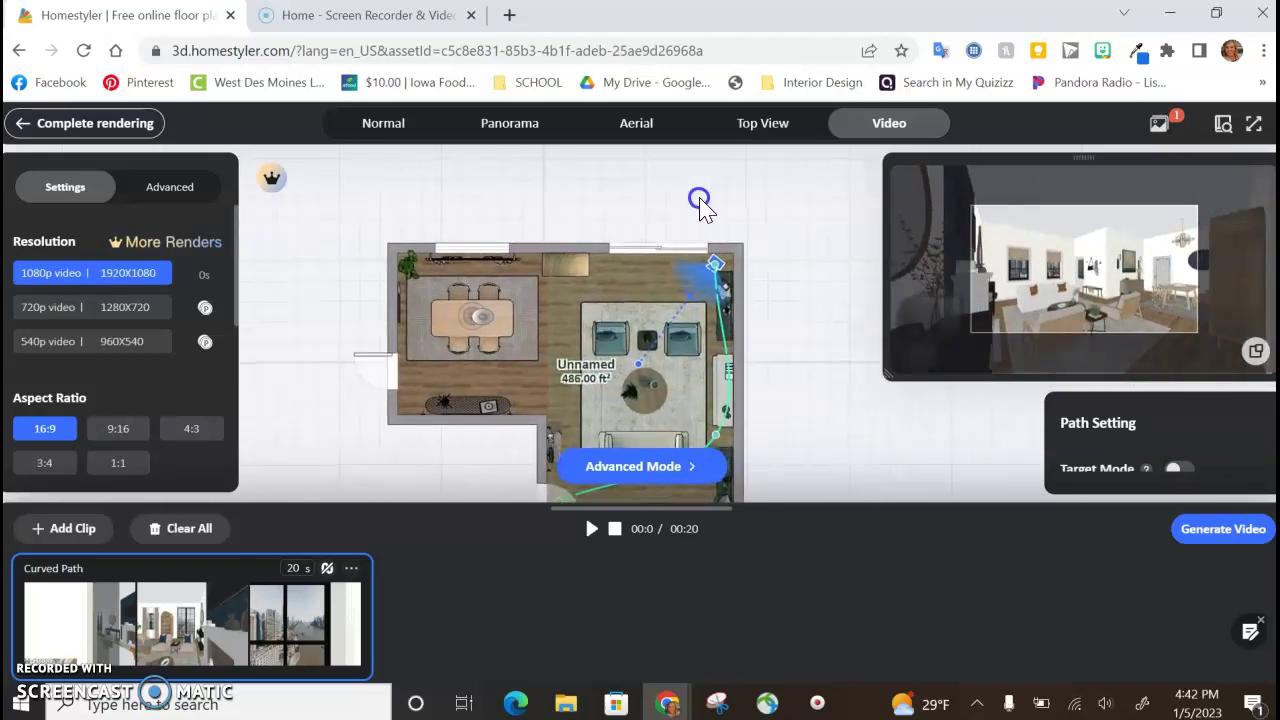
{"action": "left_click_drag", "start_coordinate": [1060, 305], "coordinate": [1057, 277]}
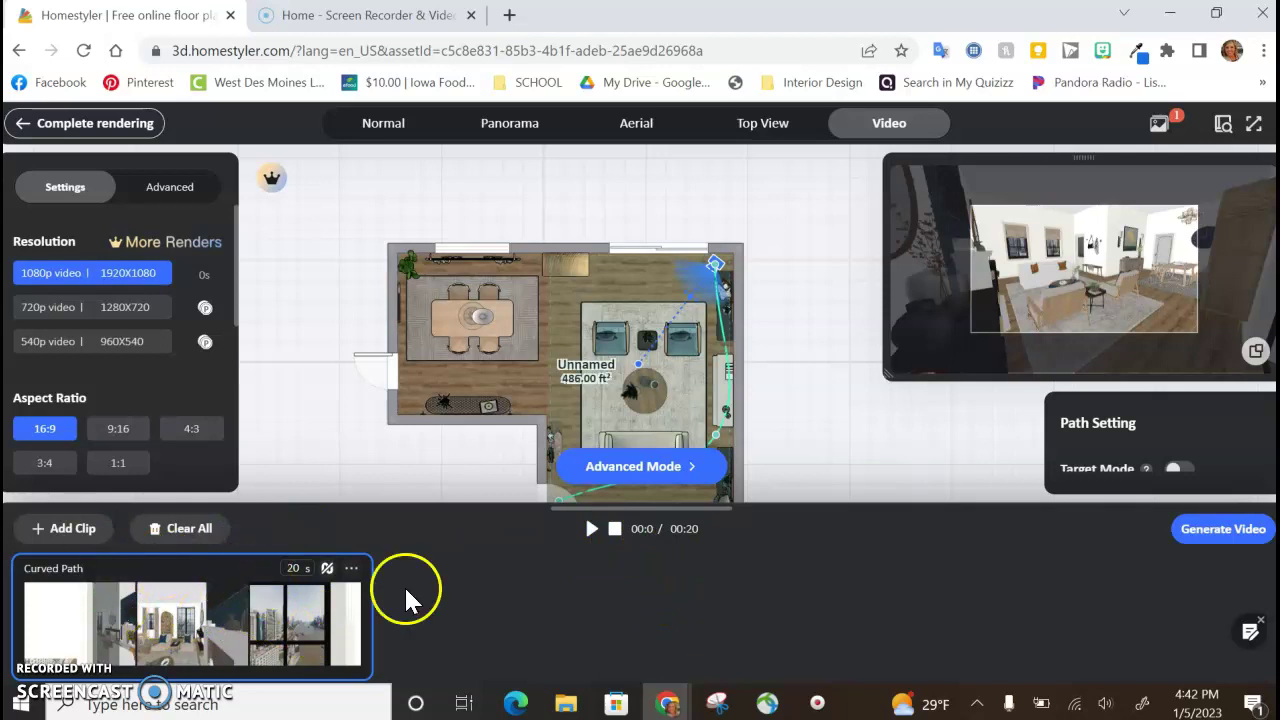
Step: Play the 20-second clip preview, then shift a path point by the right wall slightly left
{"action": "left_click", "coordinate": [591, 529]}
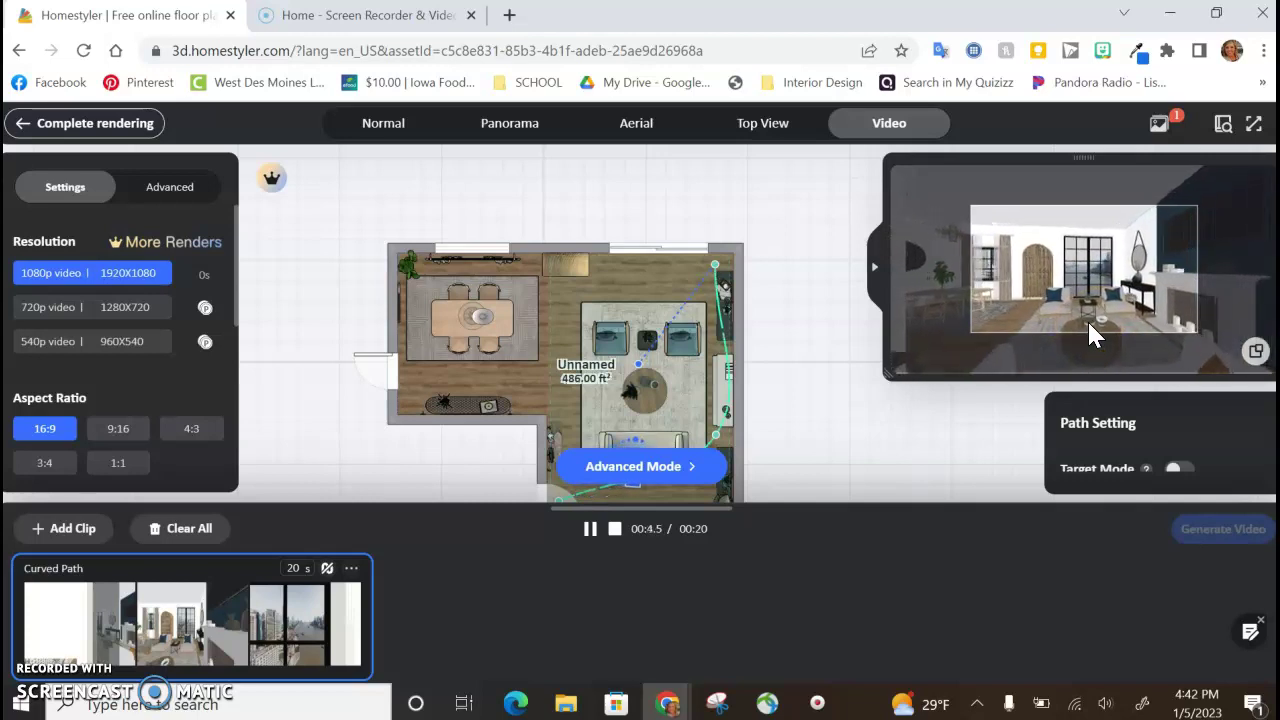
{"action": "left_click", "coordinate": [1024, 308]}
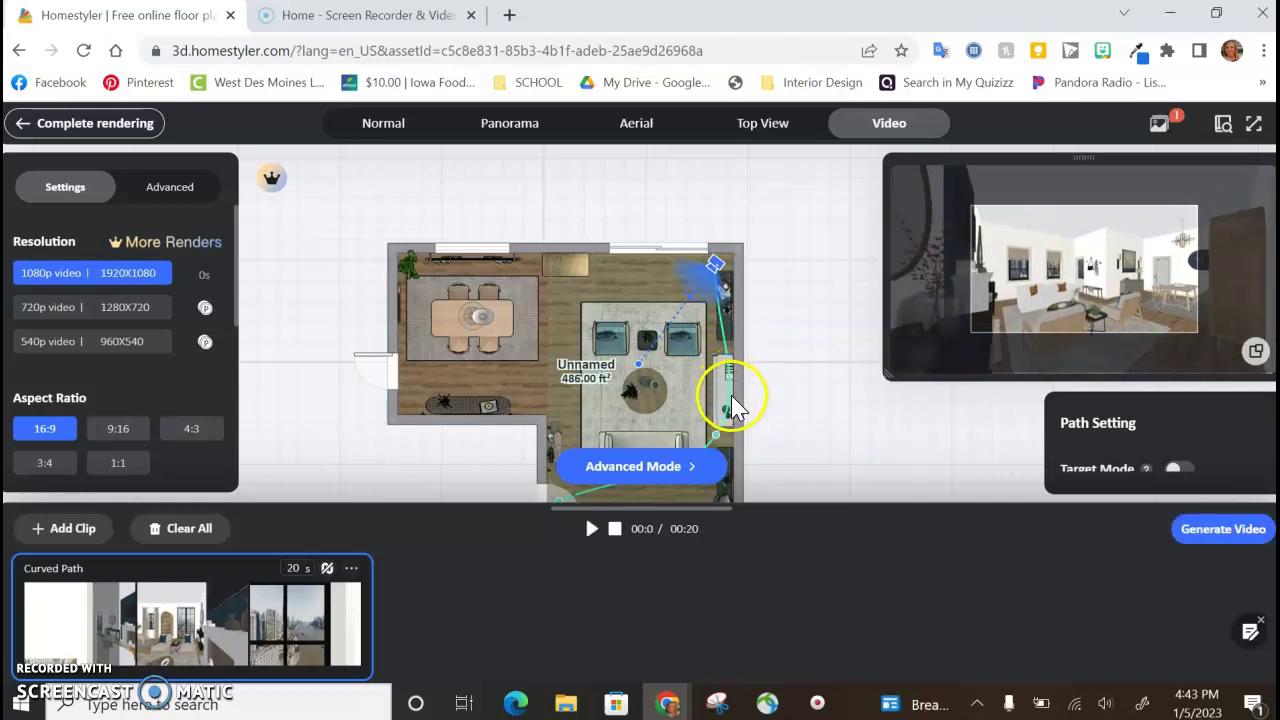
{"action": "left_click_drag", "start_coordinate": [725, 390], "coordinate": [714, 391]}
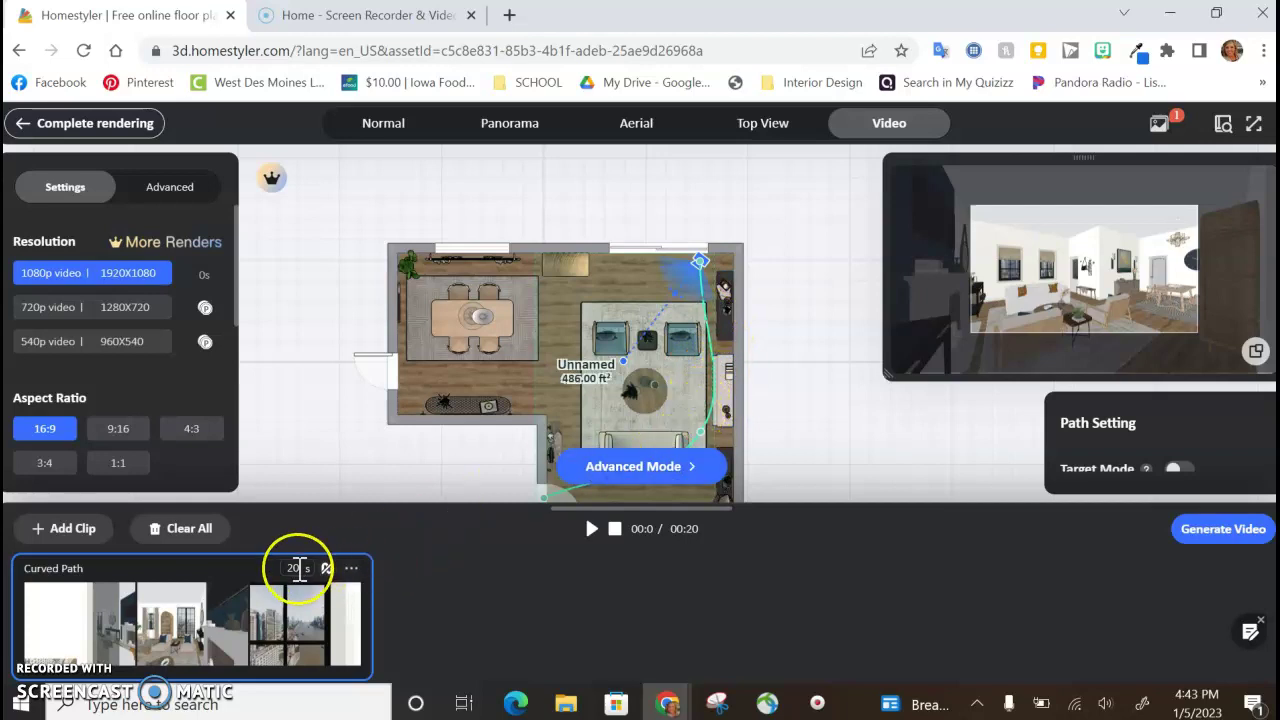
Step: Change the first Curved Path clip's duration from 20 to 8 seconds
{"action": "type", "text": "2"}
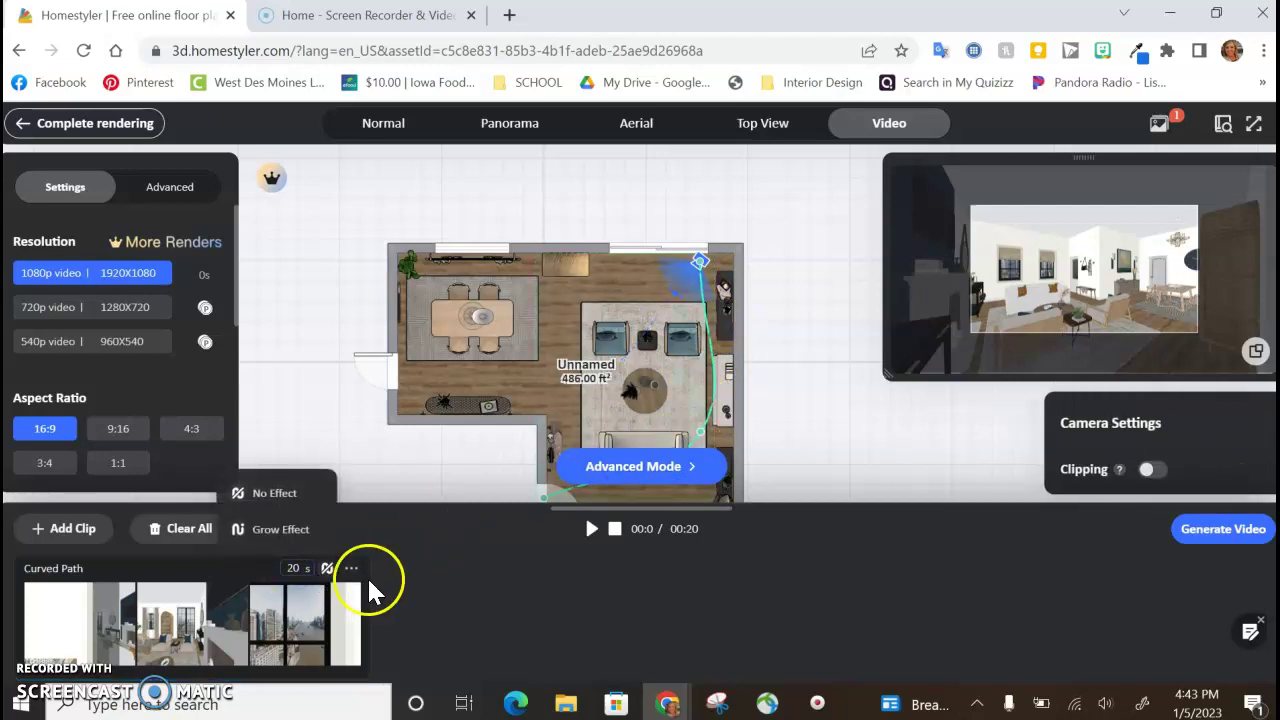
{"action": "key", "text": "BackSpace"}
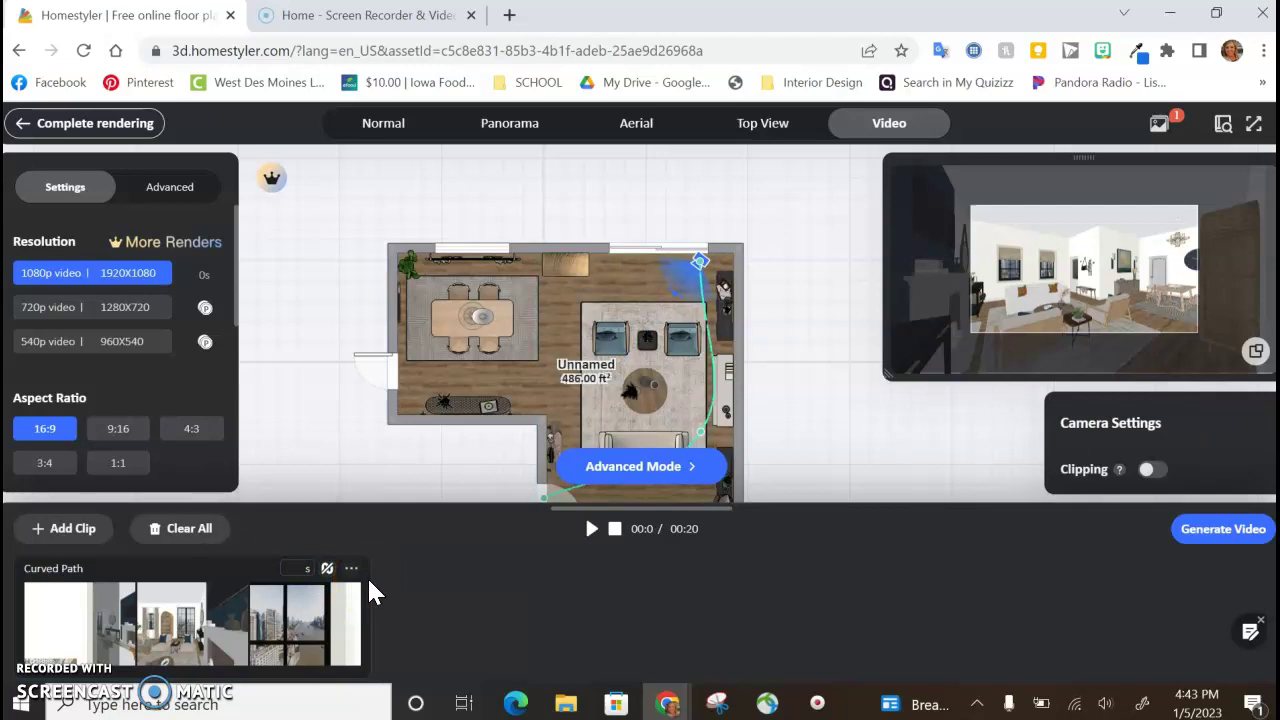
{"action": "type", "text": "8"}
{"action": "left_click", "coordinate": [413, 598]}
Step: Draw a 12-second curved path from the top wall around the dining table to the left wall, adjusting its start camera
{"action": "left_click", "coordinate": [63, 530]}
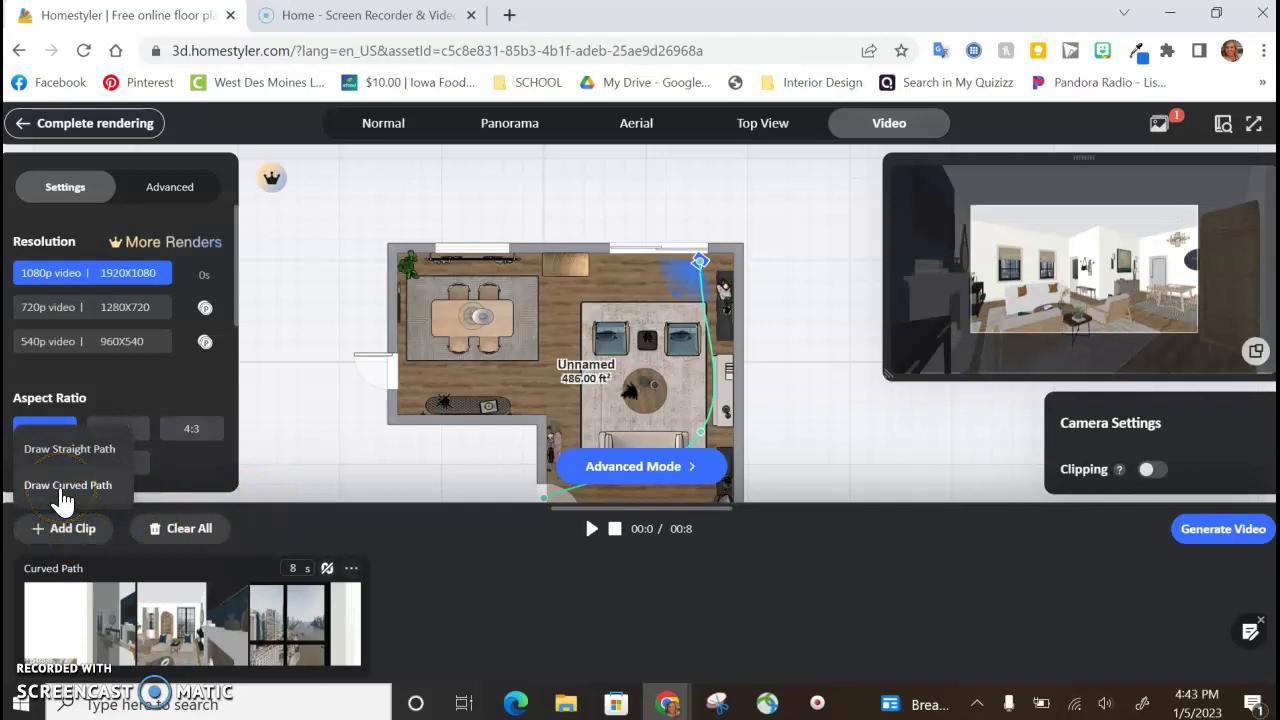
{"action": "left_click", "coordinate": [63, 486]}
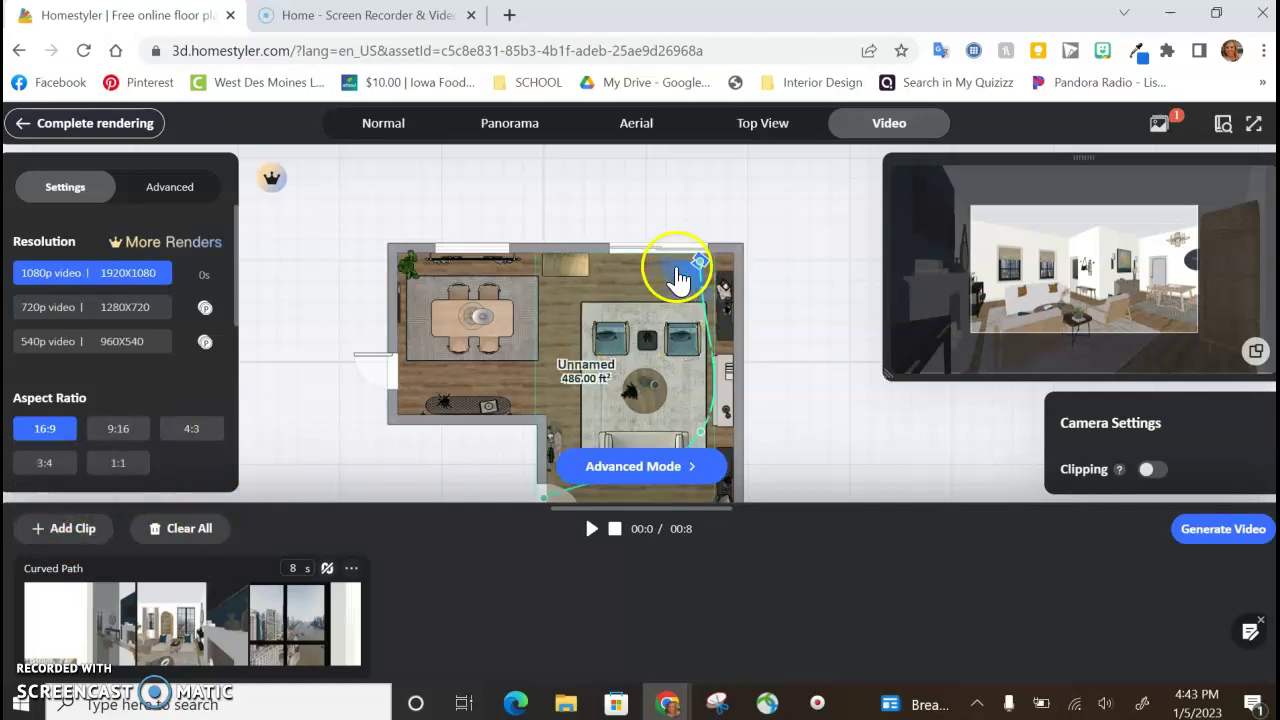
{"action": "left_click", "coordinate": [62, 526]}
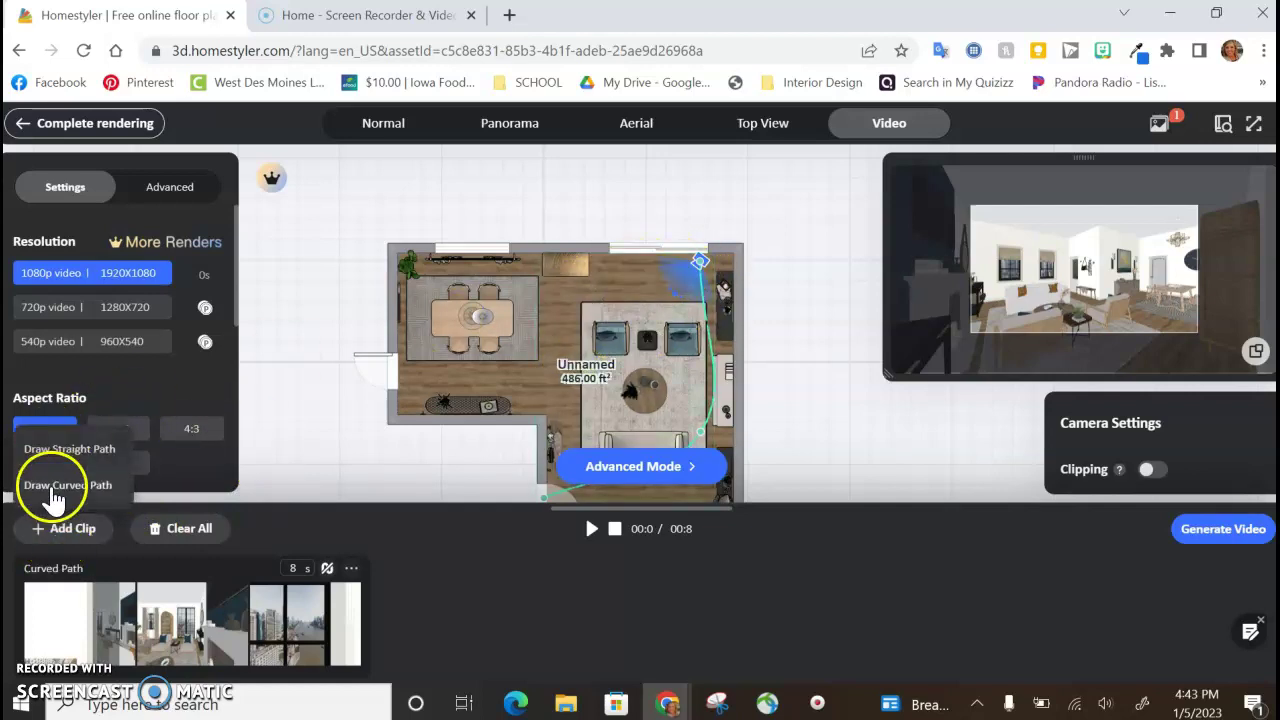
{"action": "left_click", "coordinate": [66, 487]}
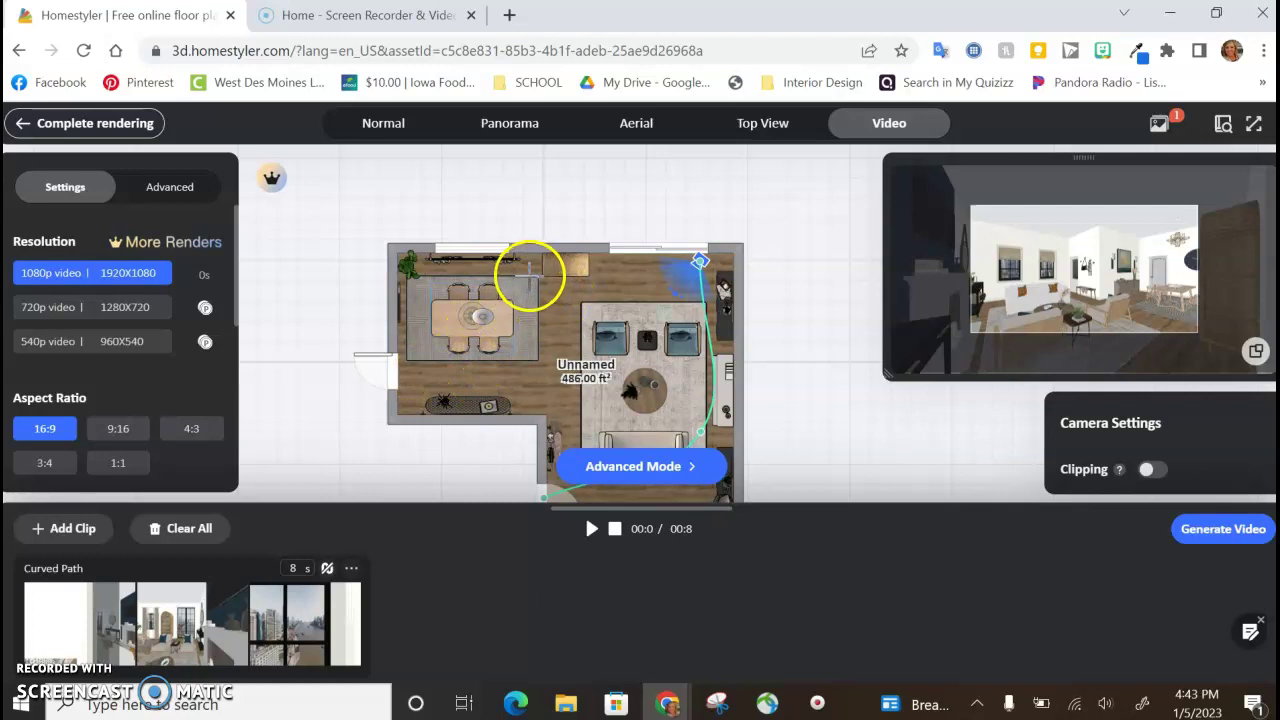
{"action": "left_click", "coordinate": [535, 271]}
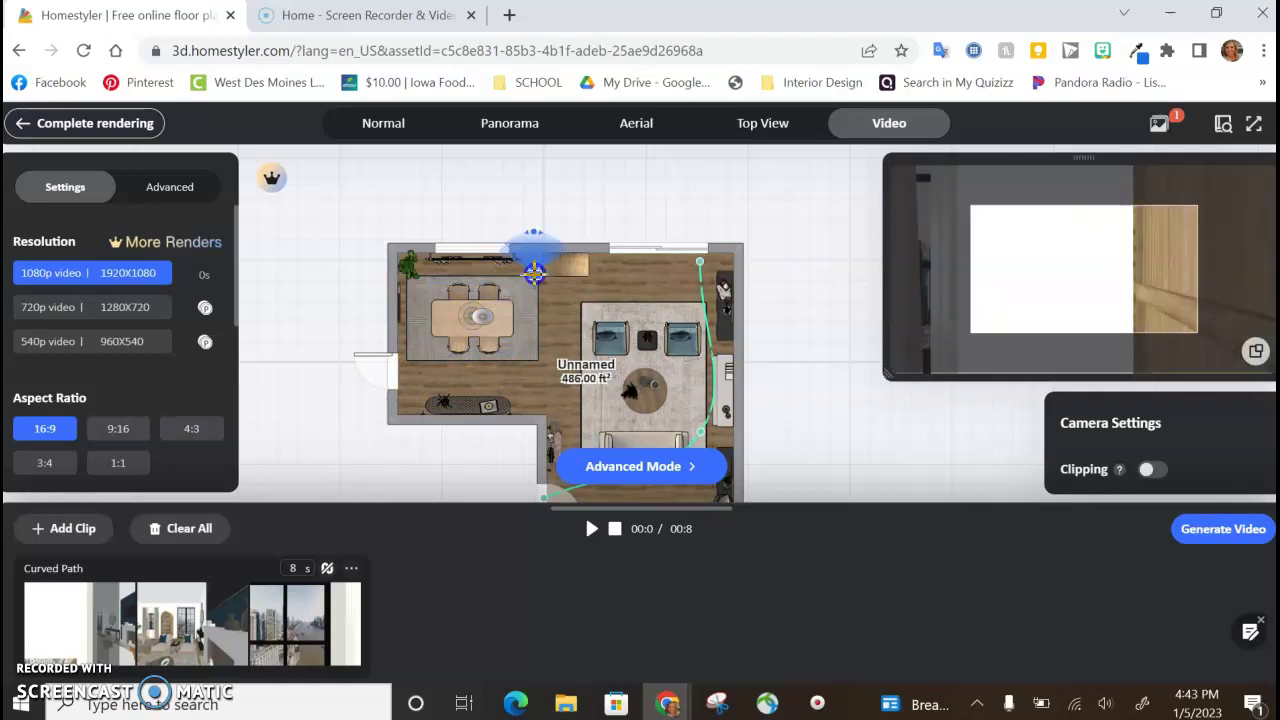
{"action": "left_click", "coordinate": [440, 291]}
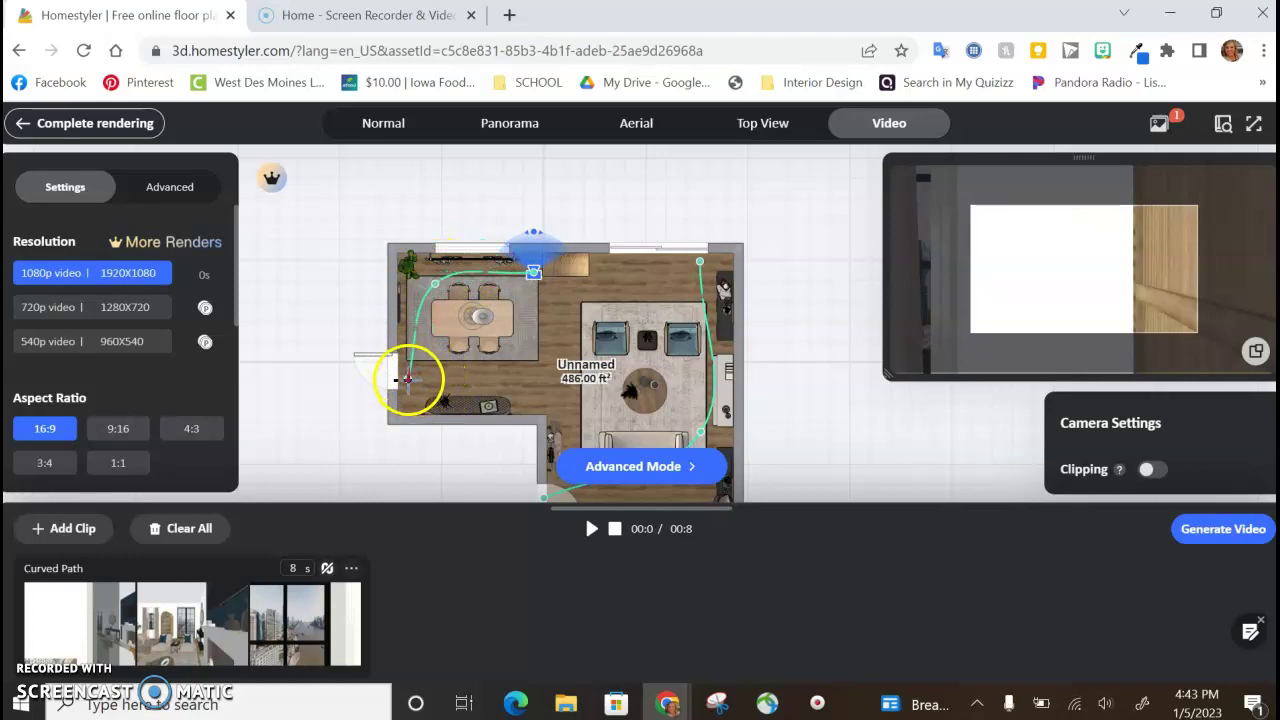
{"action": "double_click", "coordinate": [410, 381]}
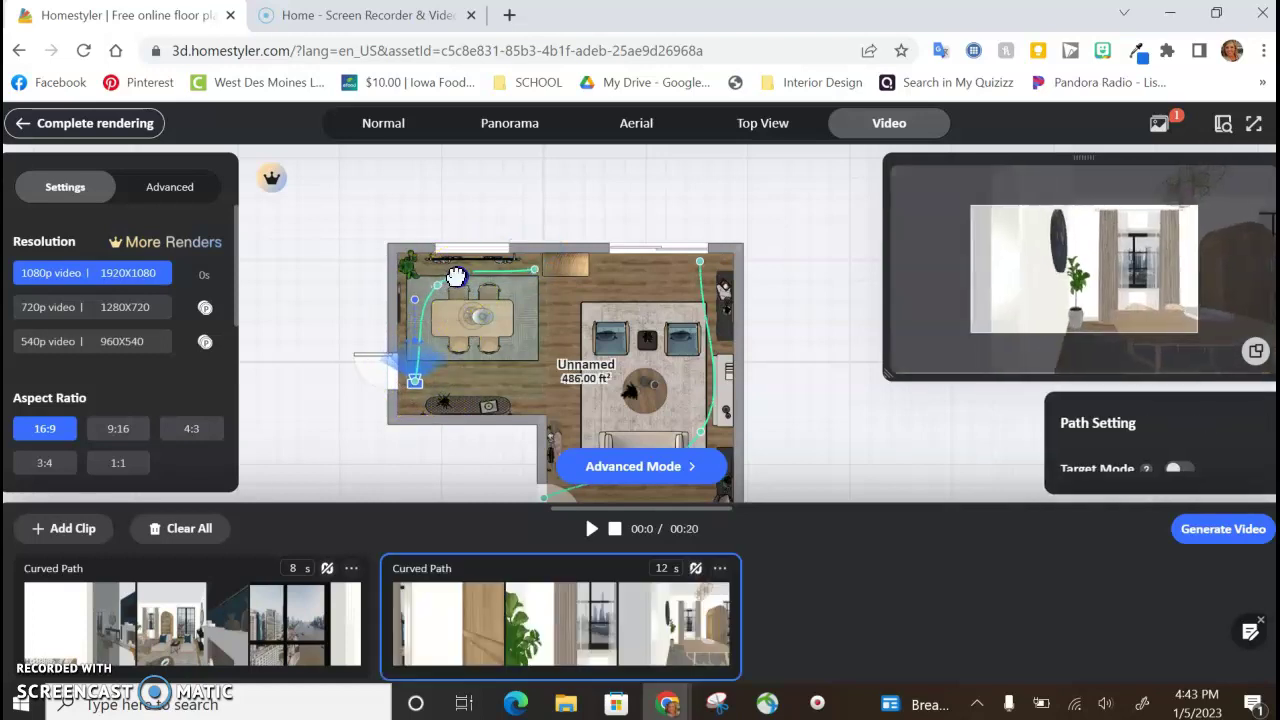
{"action": "left_click", "coordinate": [535, 293]}
{"action": "mouse_move", "coordinate": [535, 293]}
{"action": "left_mouse_down"}
{"action": "mouse_move", "coordinate": [539, 183]}
{"action": "mouse_move", "coordinate": [563, 220]}
{"action": "mouse_move", "coordinate": [571, 303]}
{"action": "mouse_move", "coordinate": [580, 289]}
{"action": "mouse_move", "coordinate": [558, 324]}
{"action": "left_mouse_up"}
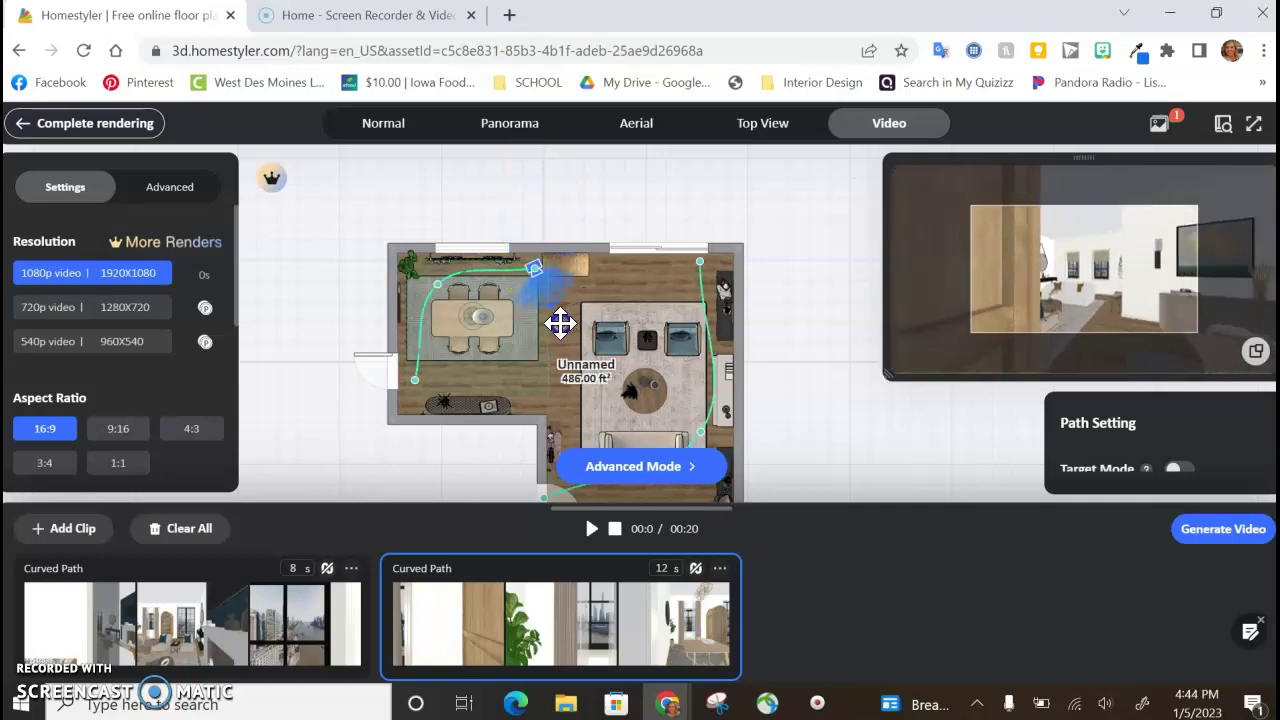
Step: Move the second path's start camera down and right on the plan, turning it to face up-right
{"action": "left_click", "coordinate": [532, 263]}
{"action": "left_click_drag", "start_coordinate": [532, 263], "coordinate": [585, 327]}
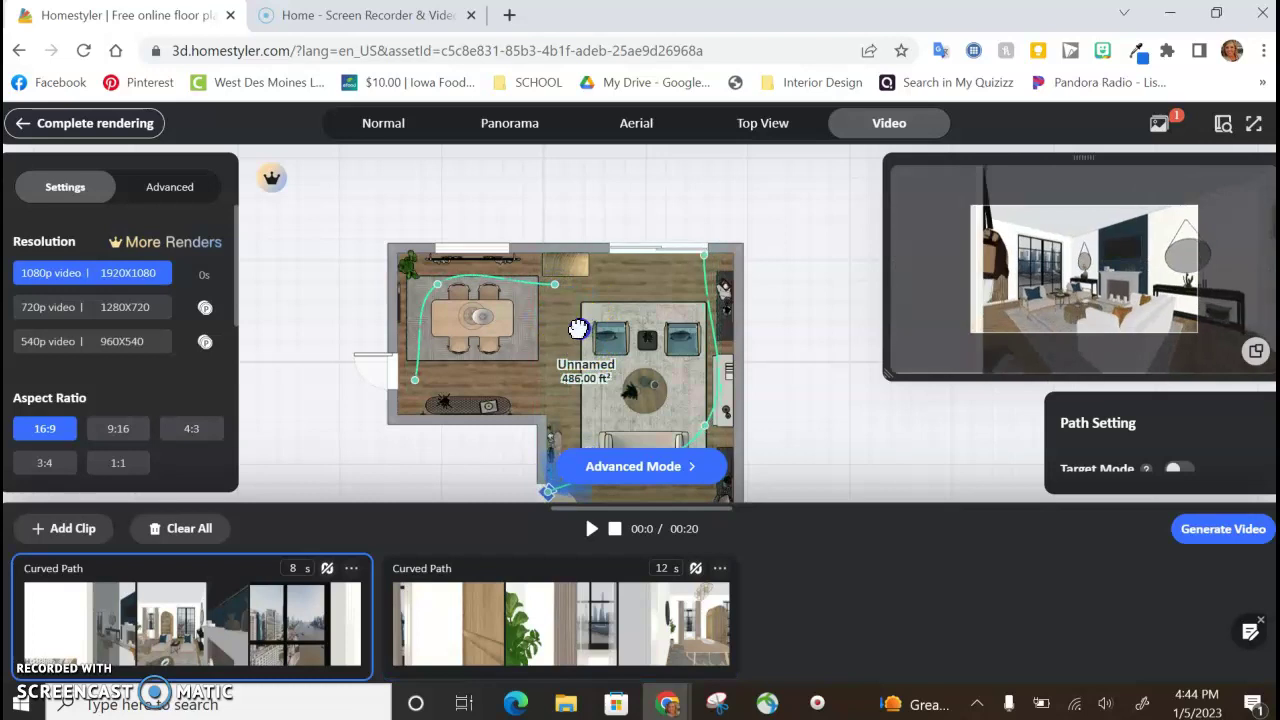
{"action": "left_click", "coordinate": [552, 284]}
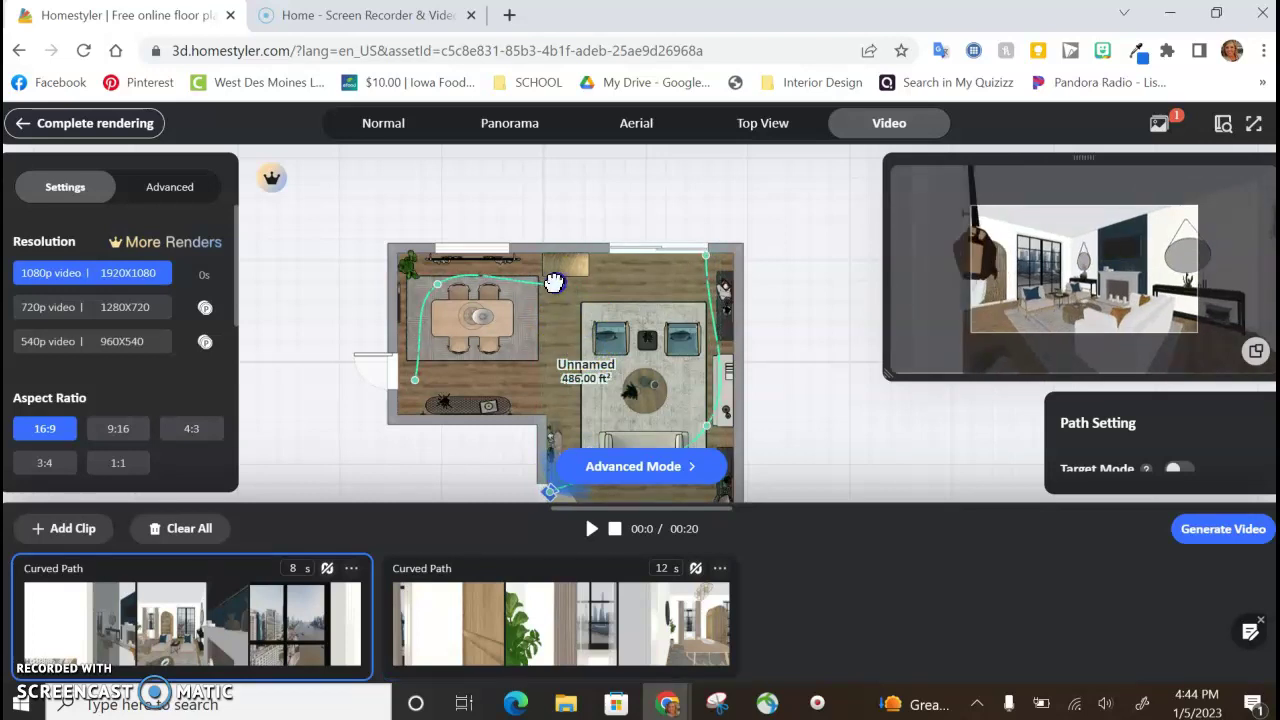
{"action": "left_click", "coordinate": [528, 271]}
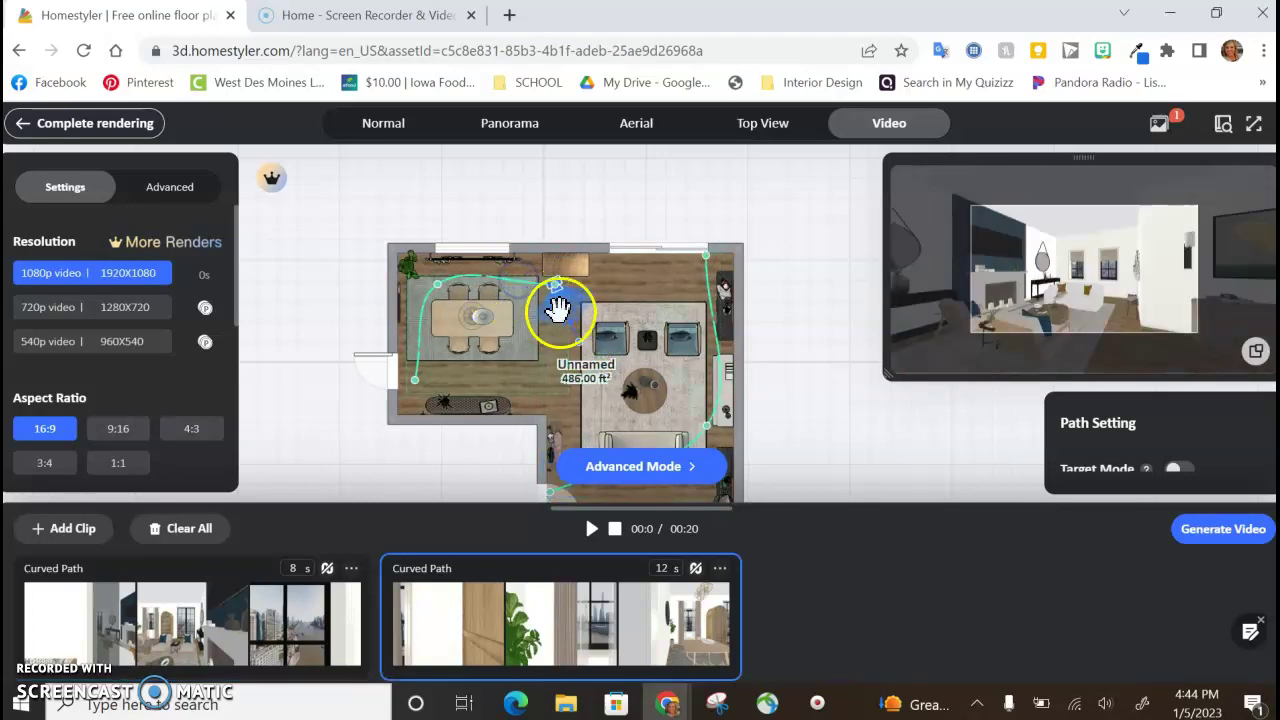
{"action": "left_click_drag", "start_coordinate": [578, 341], "coordinate": [596, 323]}
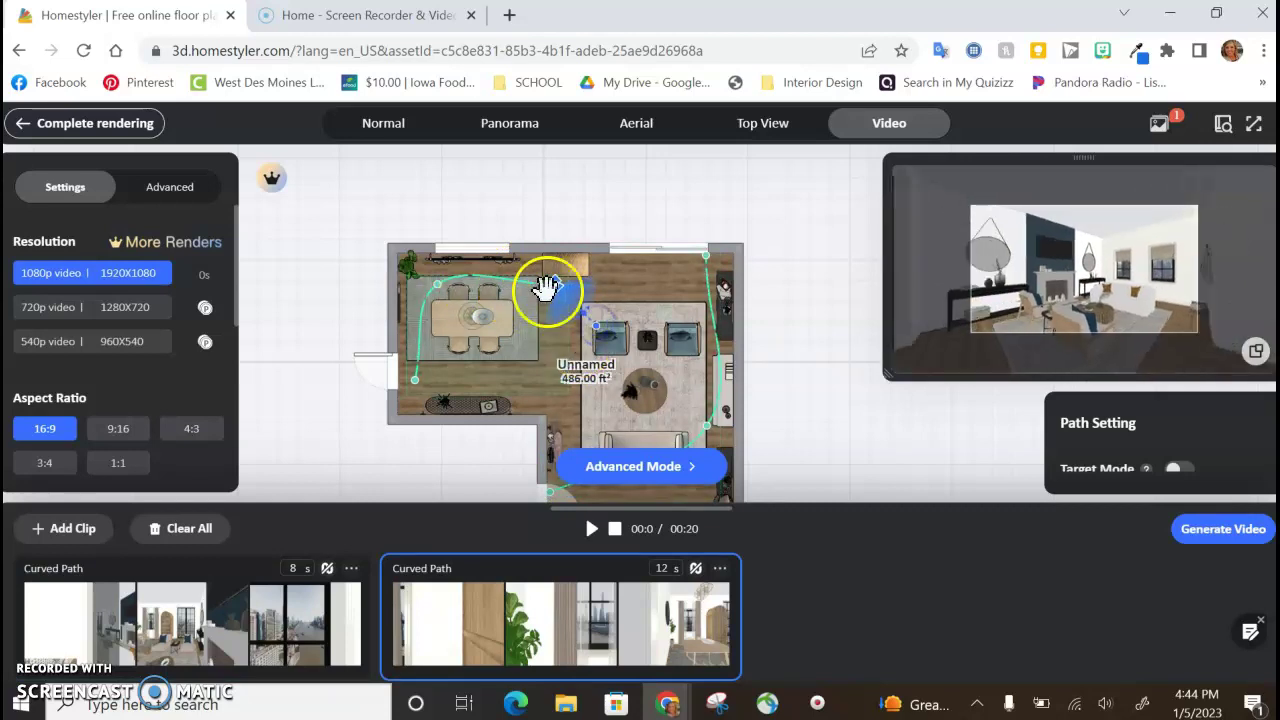
Step: Aim the dining-table path point toward the table and the end camera toward the plant corner
{"action": "left_click", "coordinate": [437, 288]}
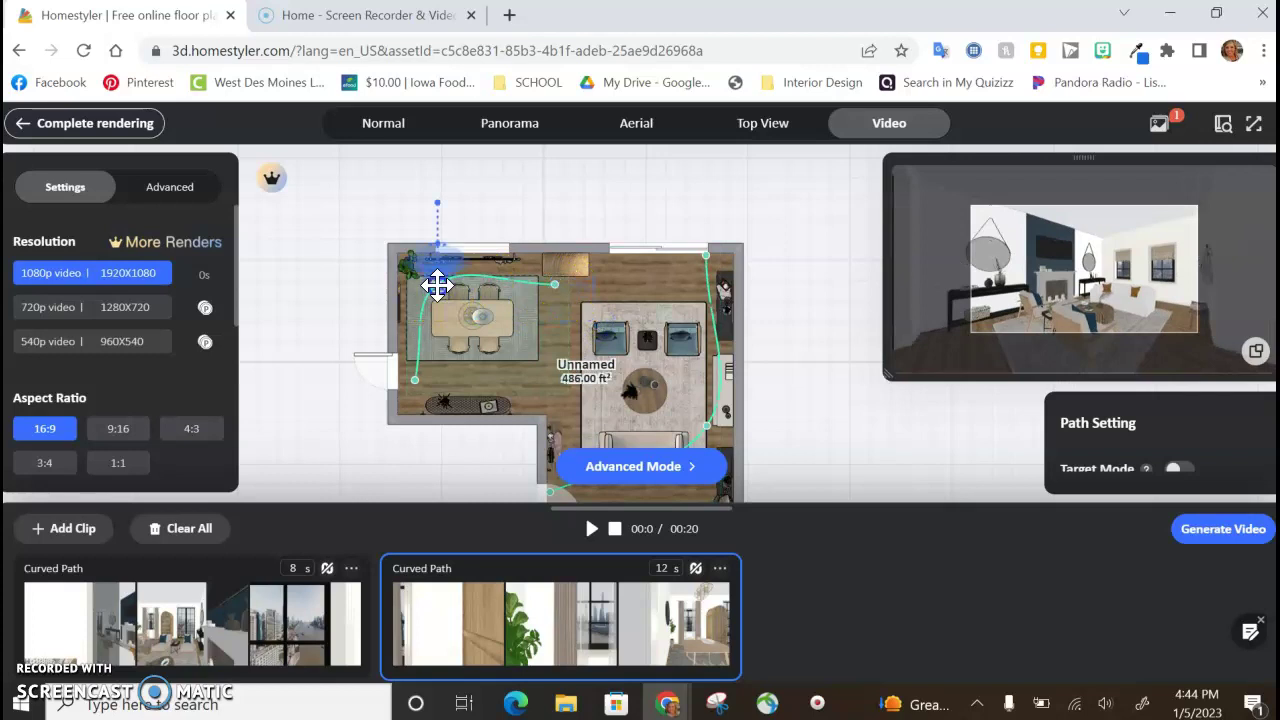
{"action": "left_click", "coordinate": [437, 201]}
{"action": "left_click_drag", "start_coordinate": [437, 203], "coordinate": [425, 293]}
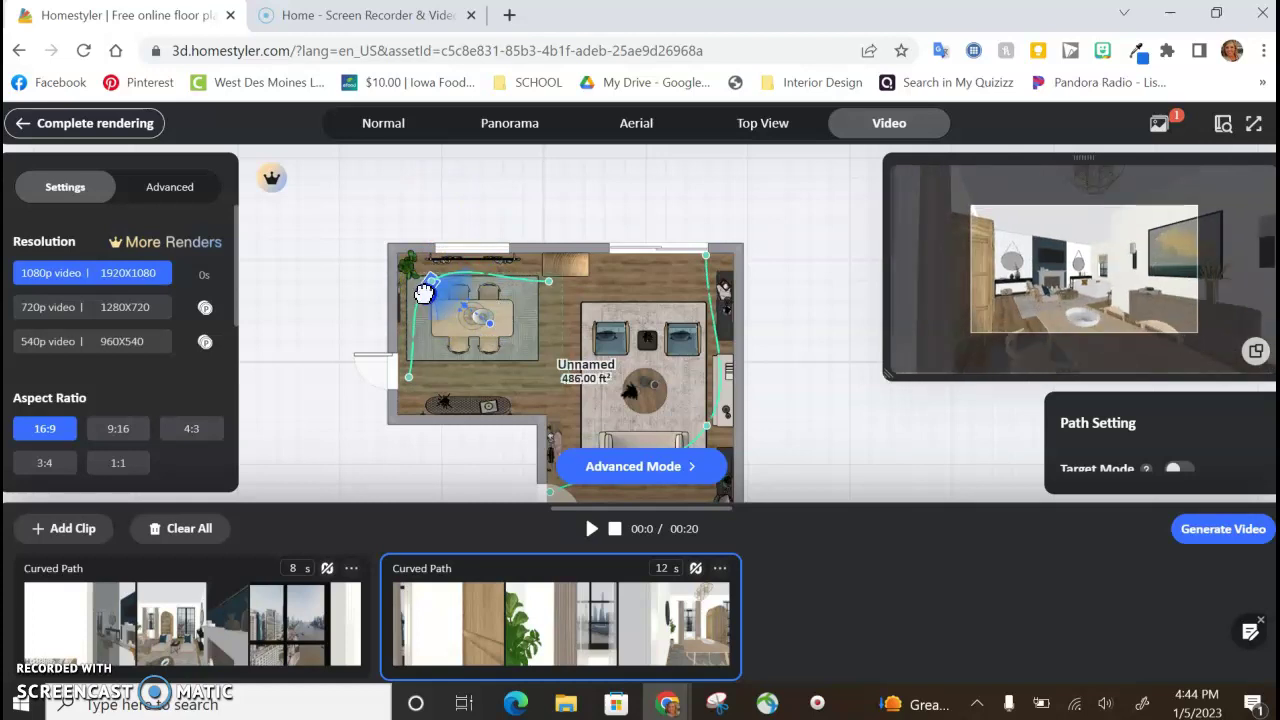
{"action": "left_click", "coordinate": [412, 374]}
{"action": "left_click_drag", "start_coordinate": [406, 371], "coordinate": [478, 370]}
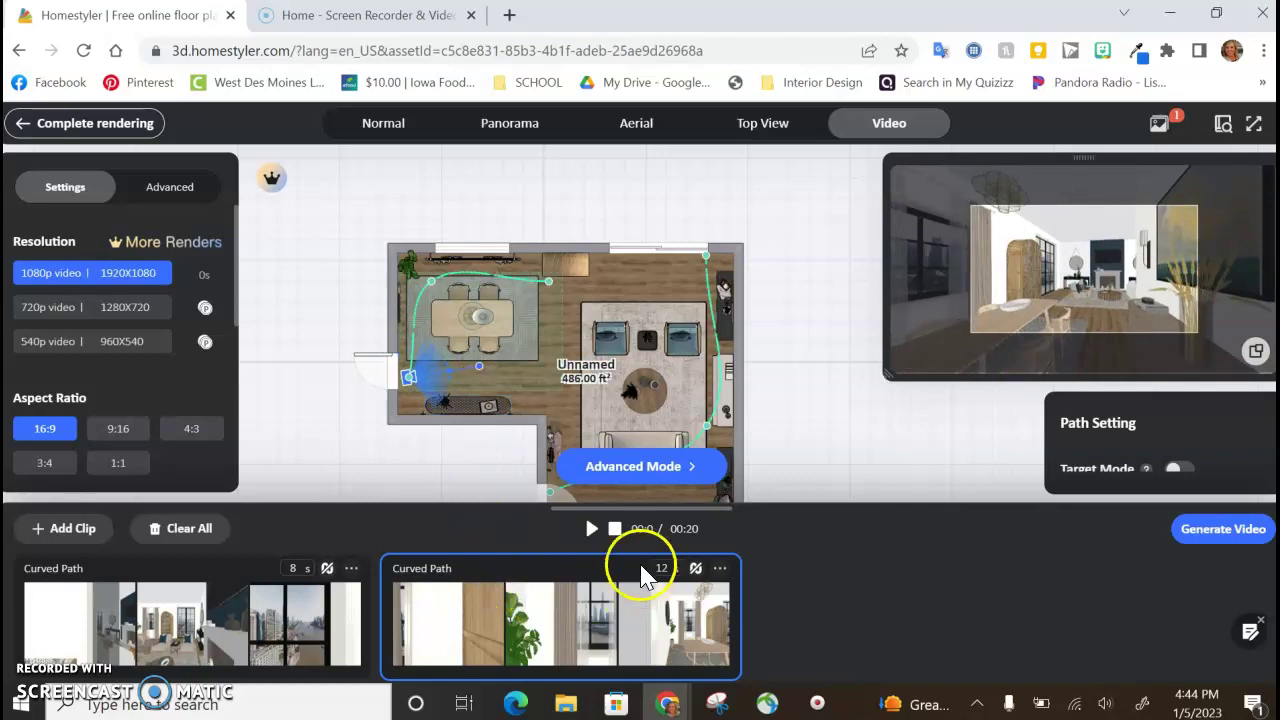
Step: Check the second clip's effect options and preview the two clips, now 16 seconds in total
{"action": "left_click", "coordinate": [696, 568]}
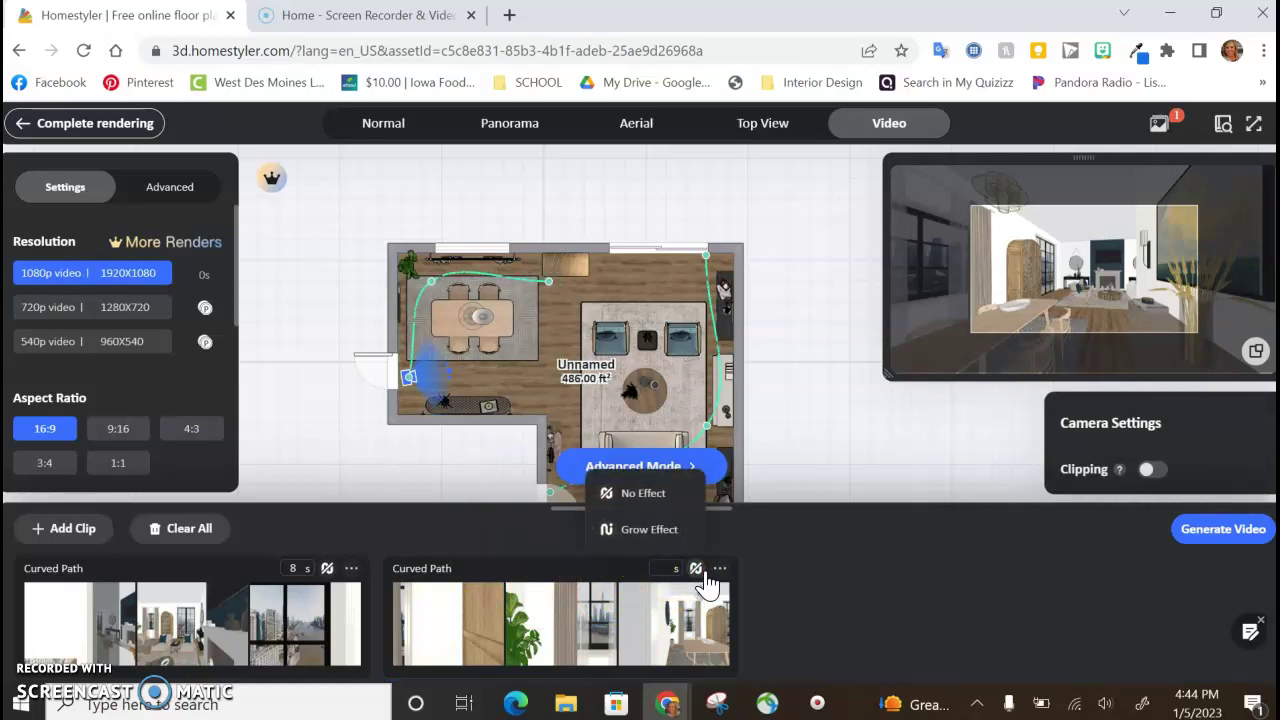
{"action": "left_click", "coordinate": [848, 597]}
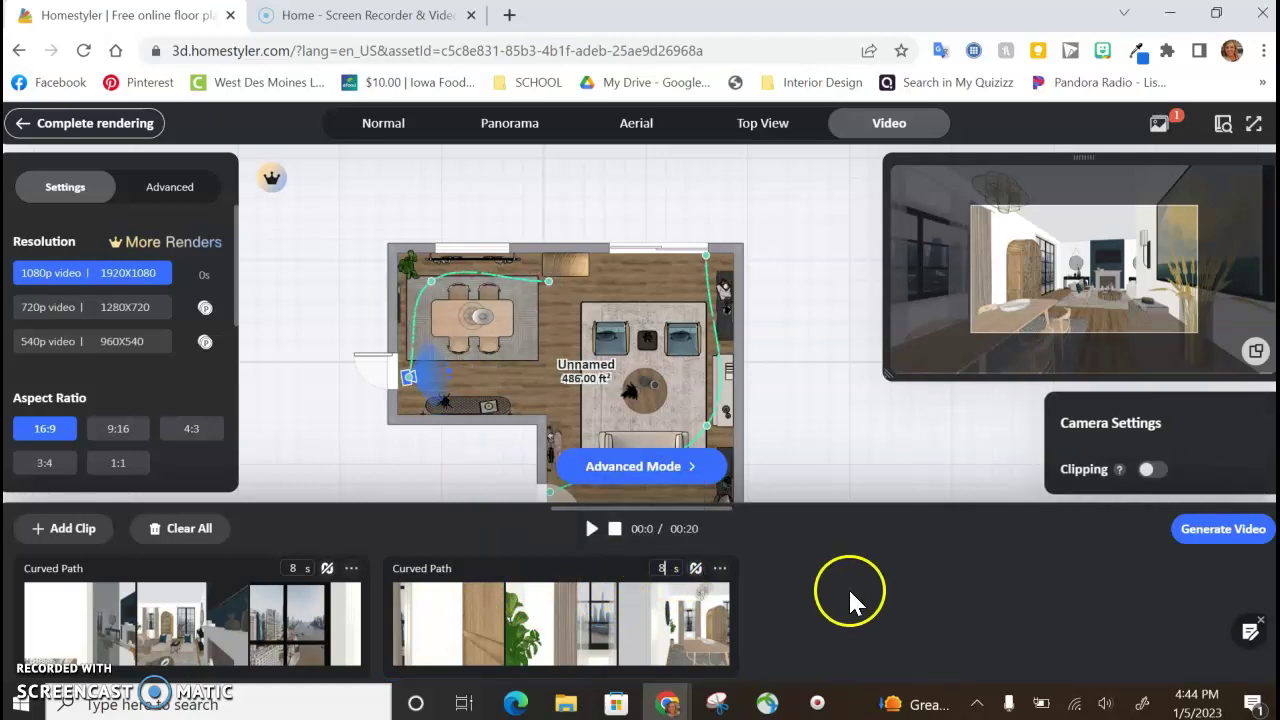
{"action": "left_click", "coordinate": [590, 530]}
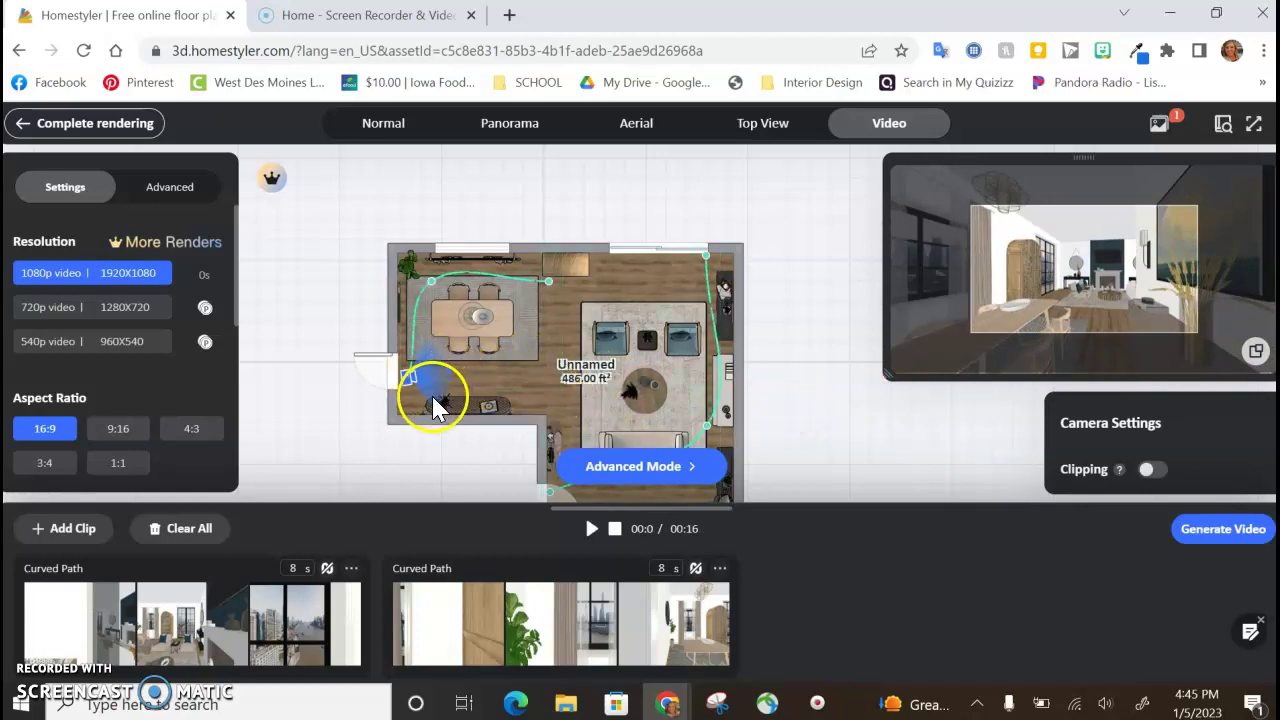
{"action": "left_click", "coordinate": [88, 532]}
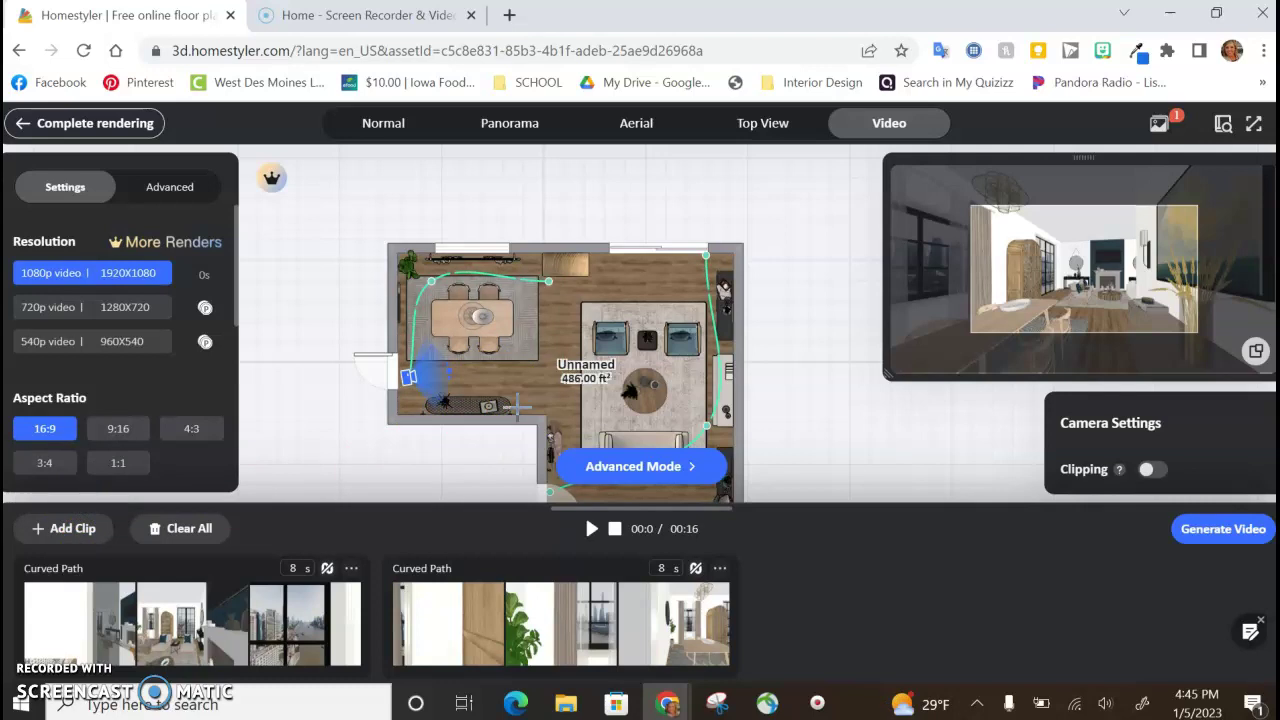
Step: Draw a third curved path in the living area, adding a 12 s clip, and face its camera into the room
{"action": "left_click", "coordinate": [515, 402]}
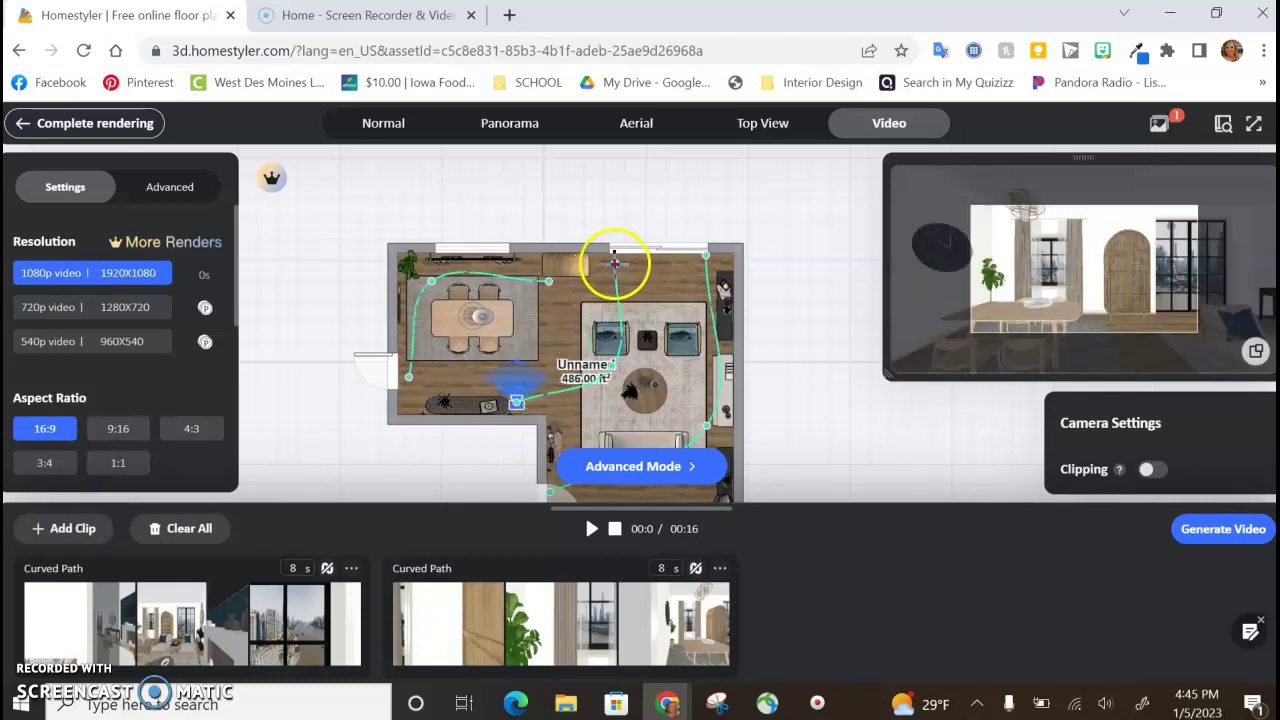
{"action": "double_click", "coordinate": [635, 264]}
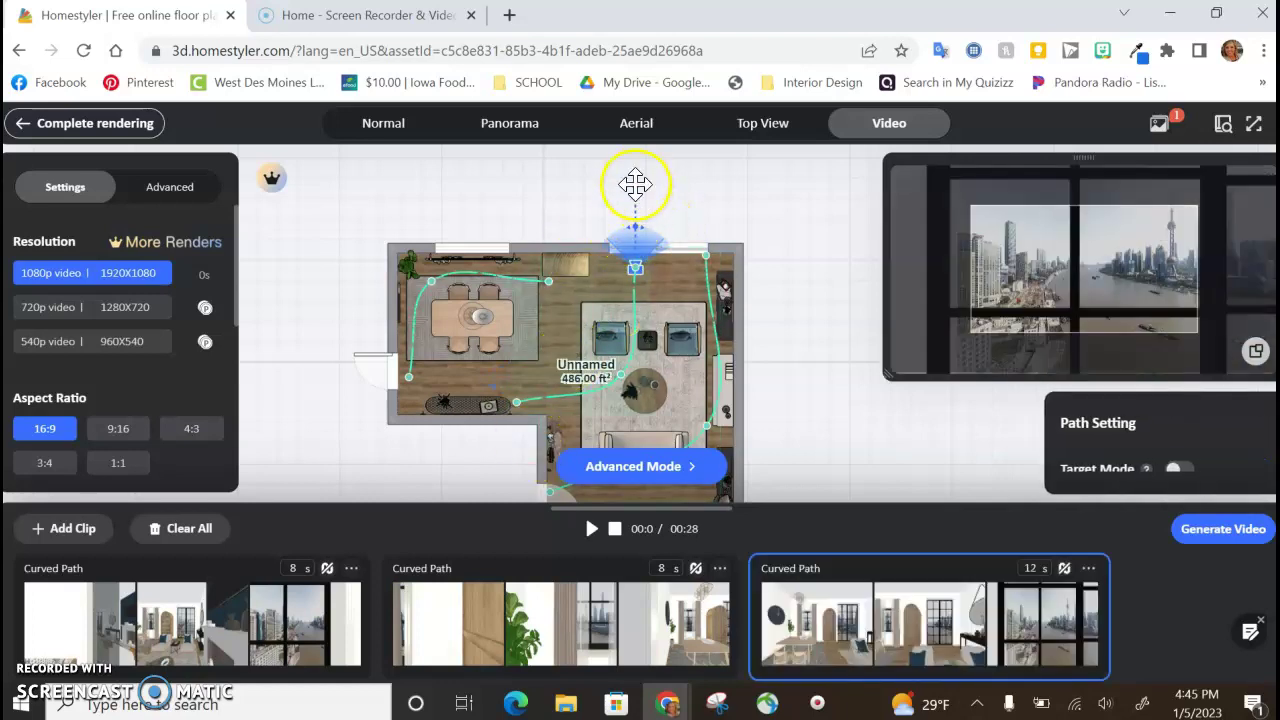
{"action": "left_click_drag", "start_coordinate": [635, 187], "coordinate": [599, 290]}
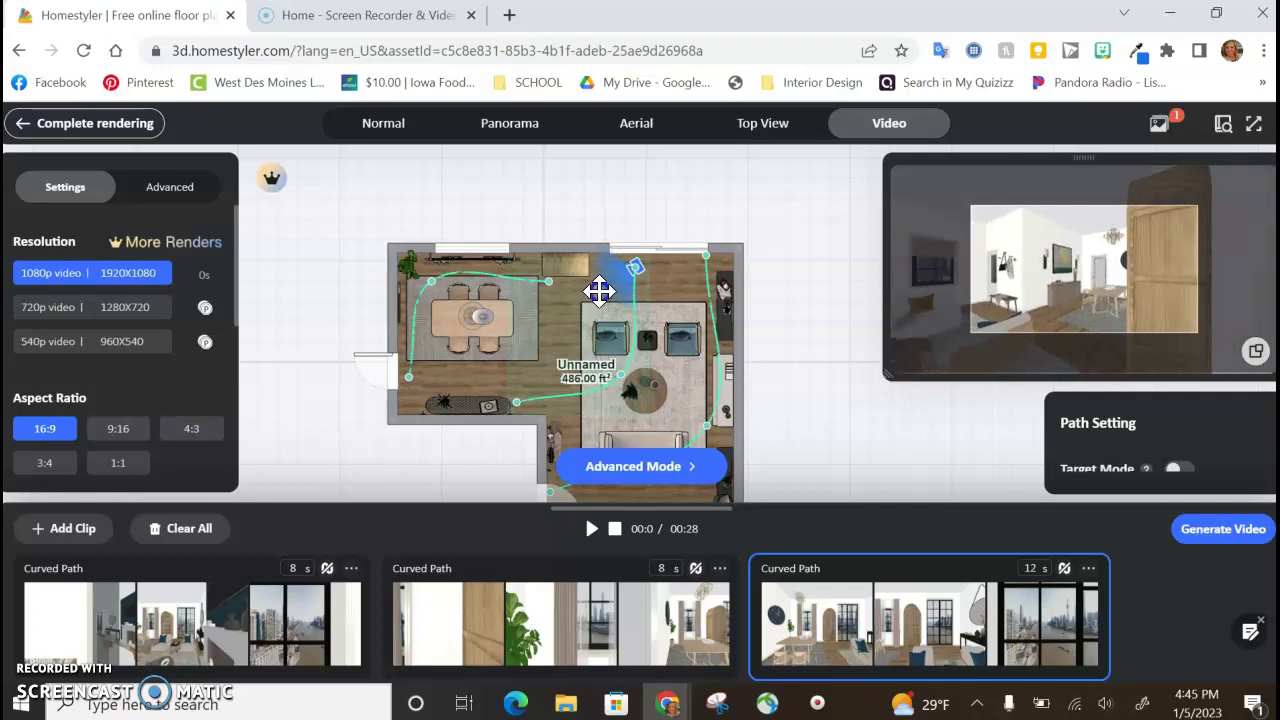
Step: Re-aim the cameras at the lower path points upward into the room and slightly right
{"action": "left_click", "coordinate": [622, 366]}
{"action": "mouse_move", "coordinate": [608, 371]}
{"action": "left_mouse_down"}
{"action": "mouse_move", "coordinate": [614, 286]}
{"action": "mouse_move", "coordinate": [552, 320]}
{"action": "left_mouse_up"}
{"action": "left_click", "coordinate": [517, 394]}
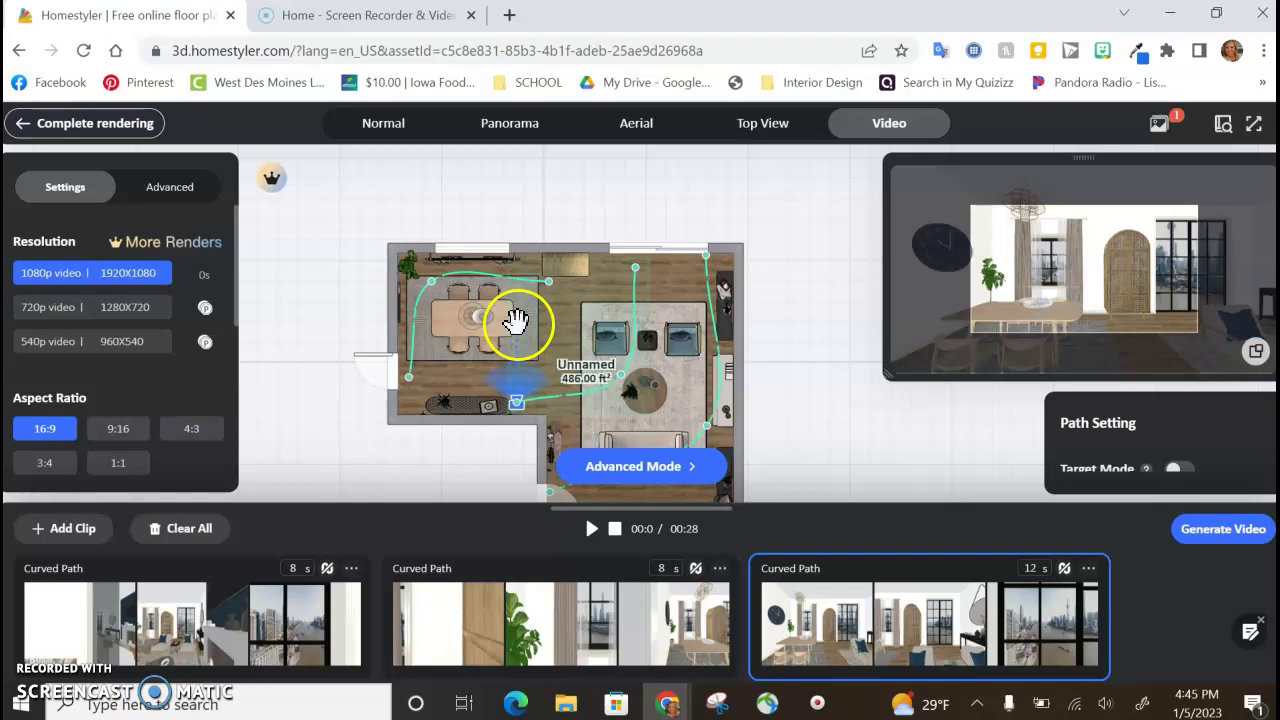
{"action": "left_click_drag", "start_coordinate": [517, 324], "coordinate": [572, 387]}
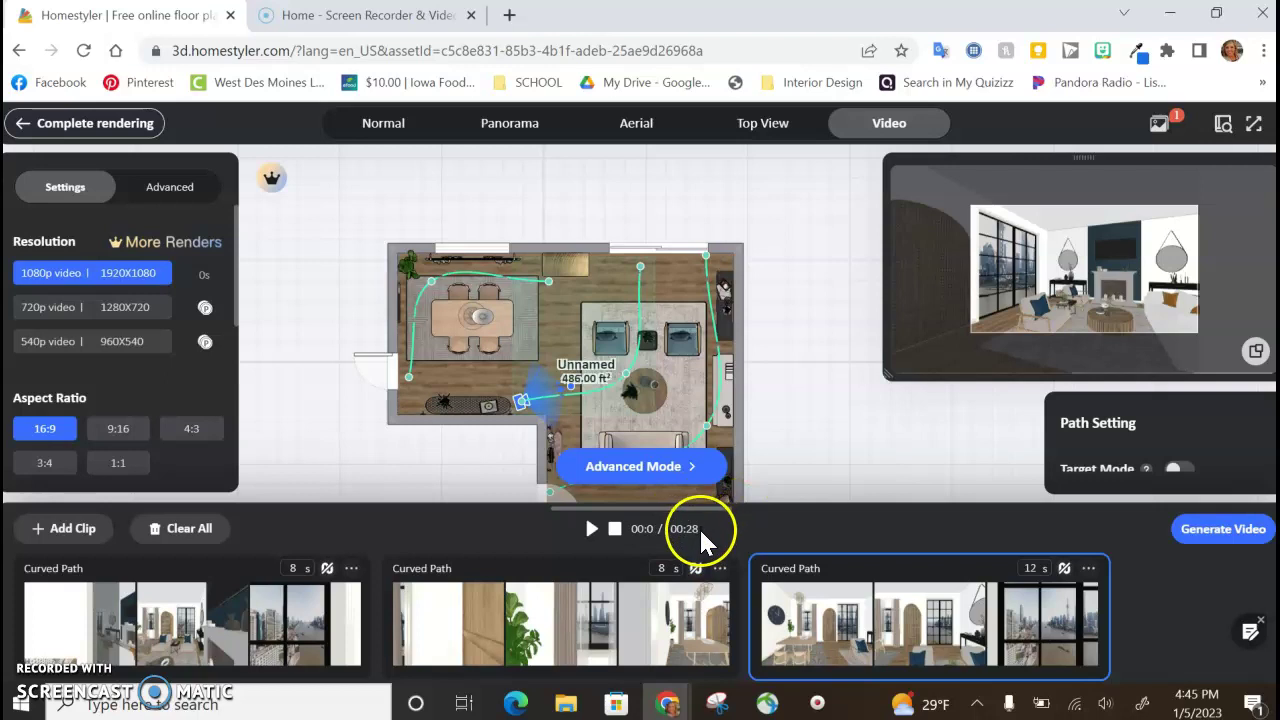
Step: Set the three clip durations to 7, 7 and 6 seconds and preview the 20-second video
{"action": "left_click", "coordinate": [1040, 568]}
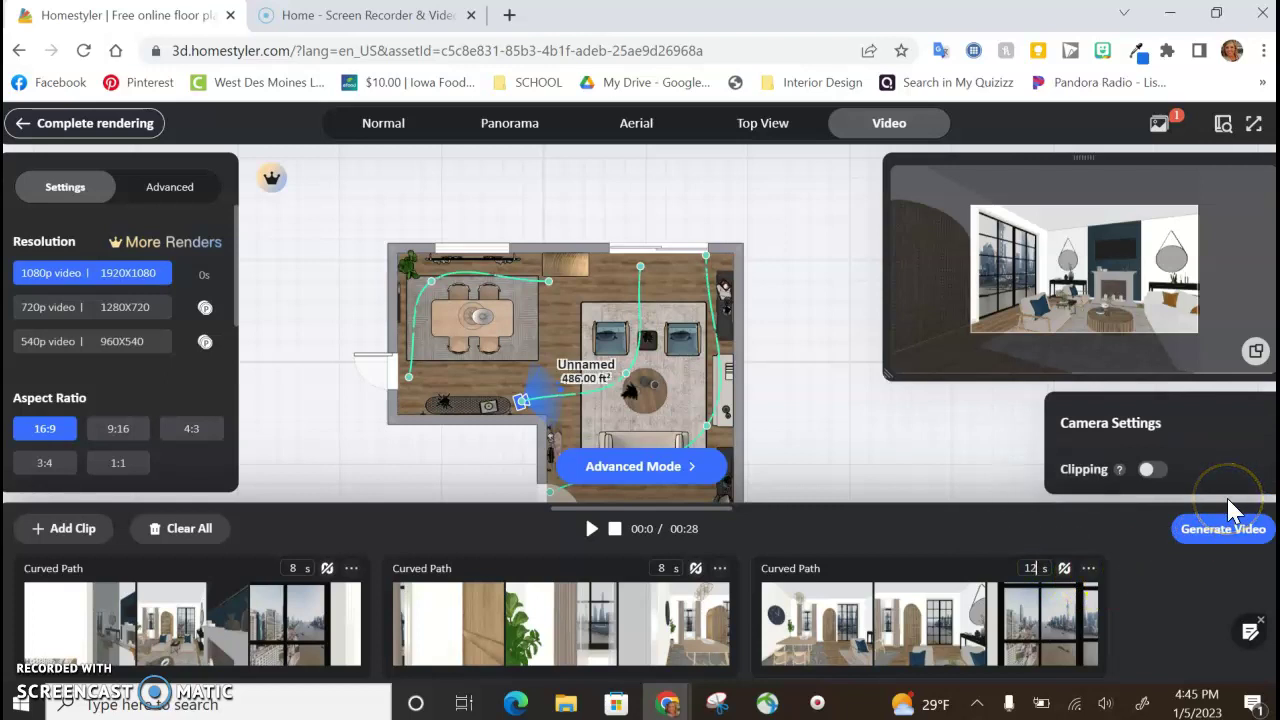
{"action": "left_click", "coordinate": [296, 566]}
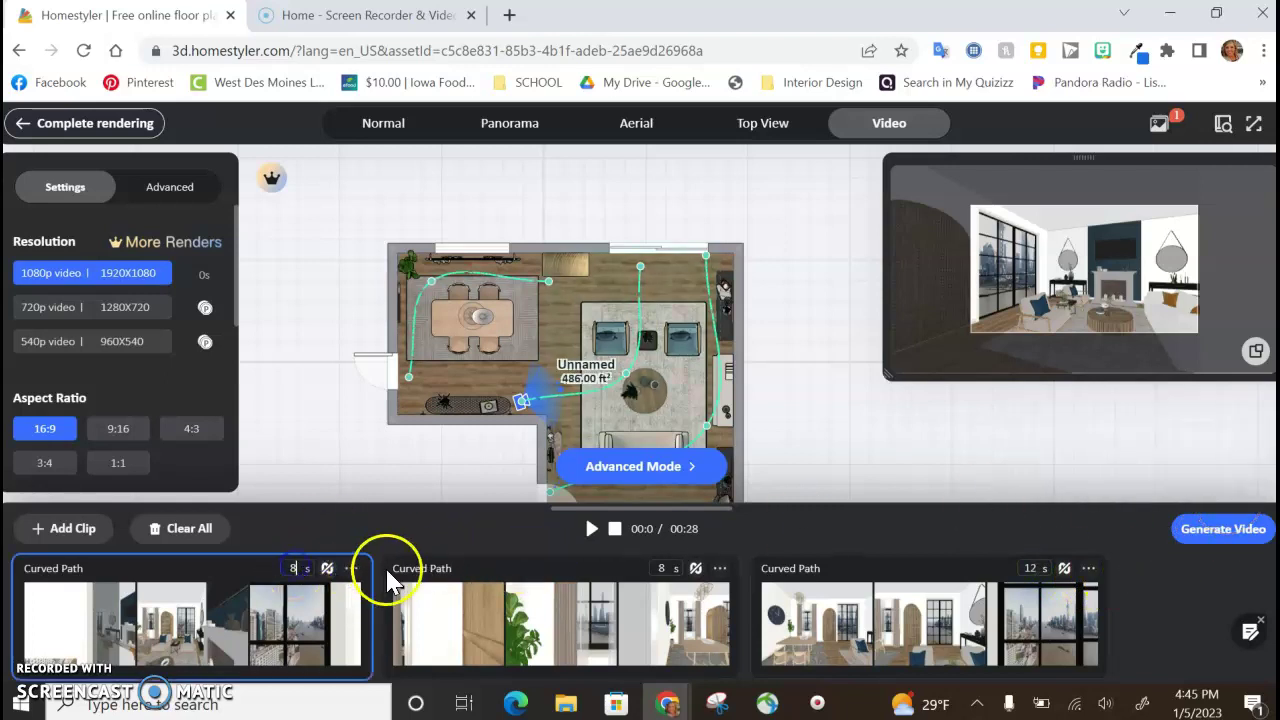
{"action": "left_click", "coordinate": [697, 571]}
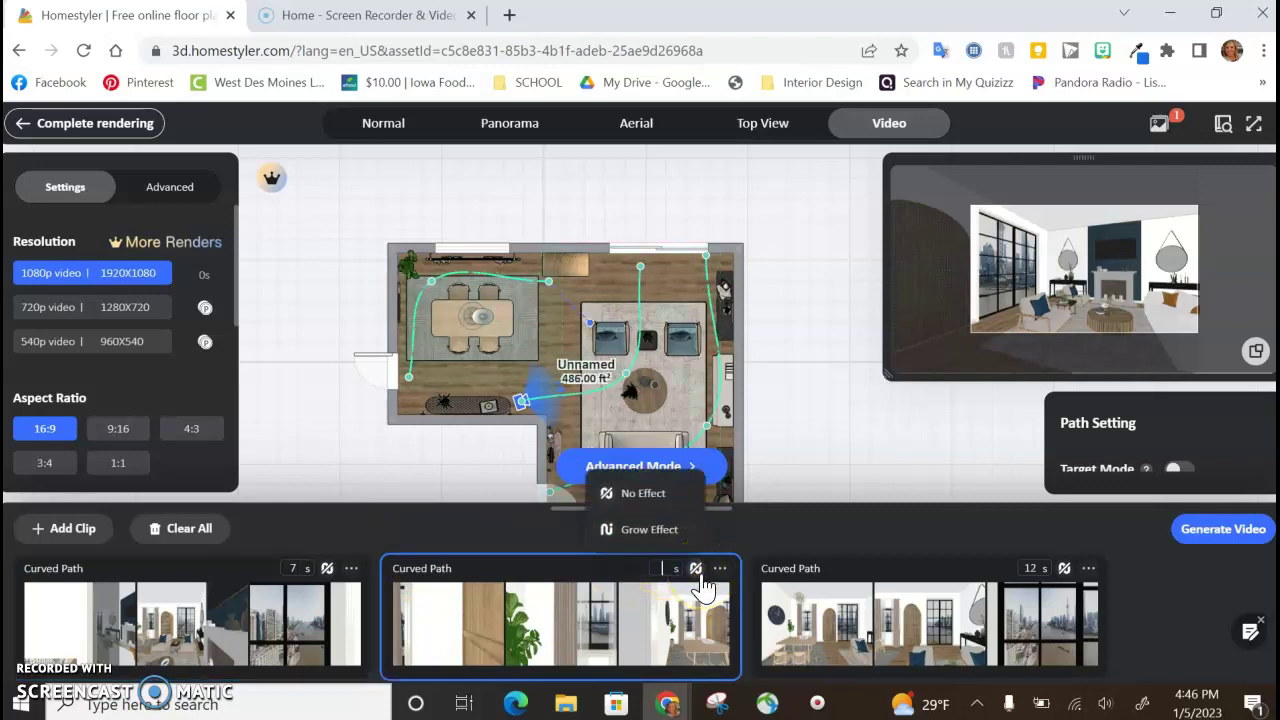
{"action": "left_click", "coordinate": [1028, 569]}
{"action": "left_click", "coordinate": [1090, 578]}
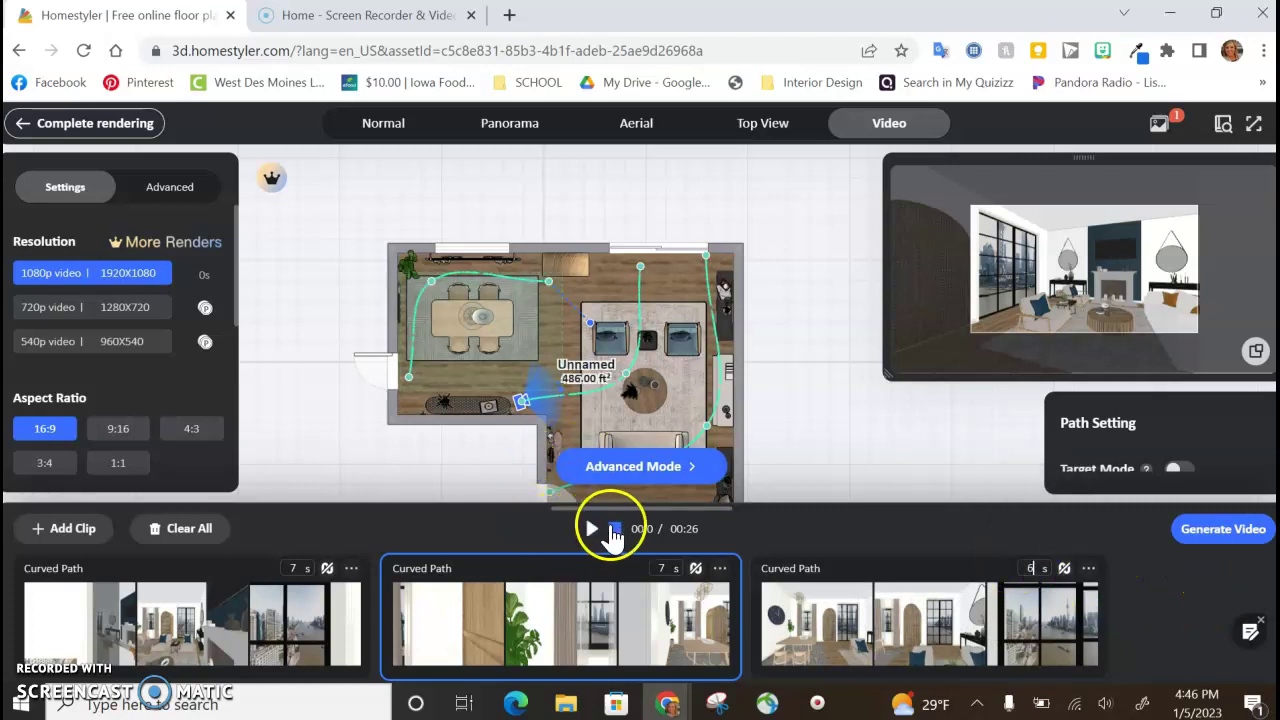
{"action": "left_click", "coordinate": [612, 535]}
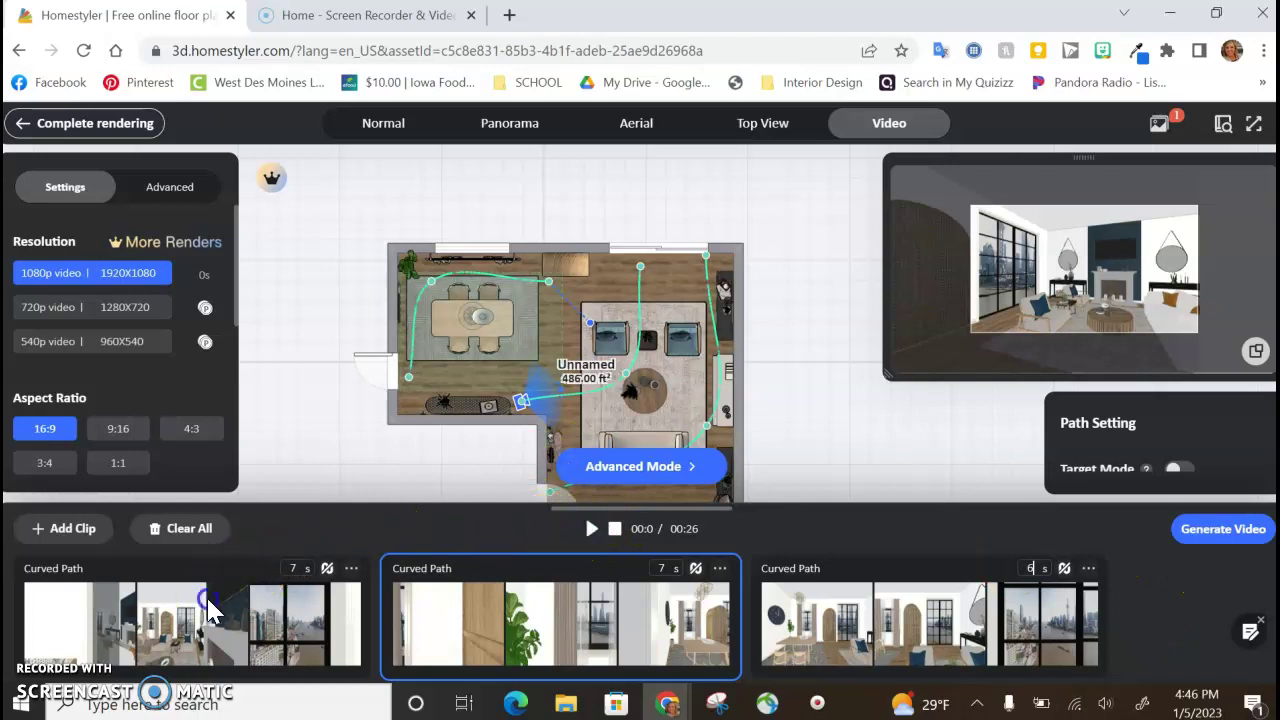
{"action": "left_click", "coordinate": [318, 563]}
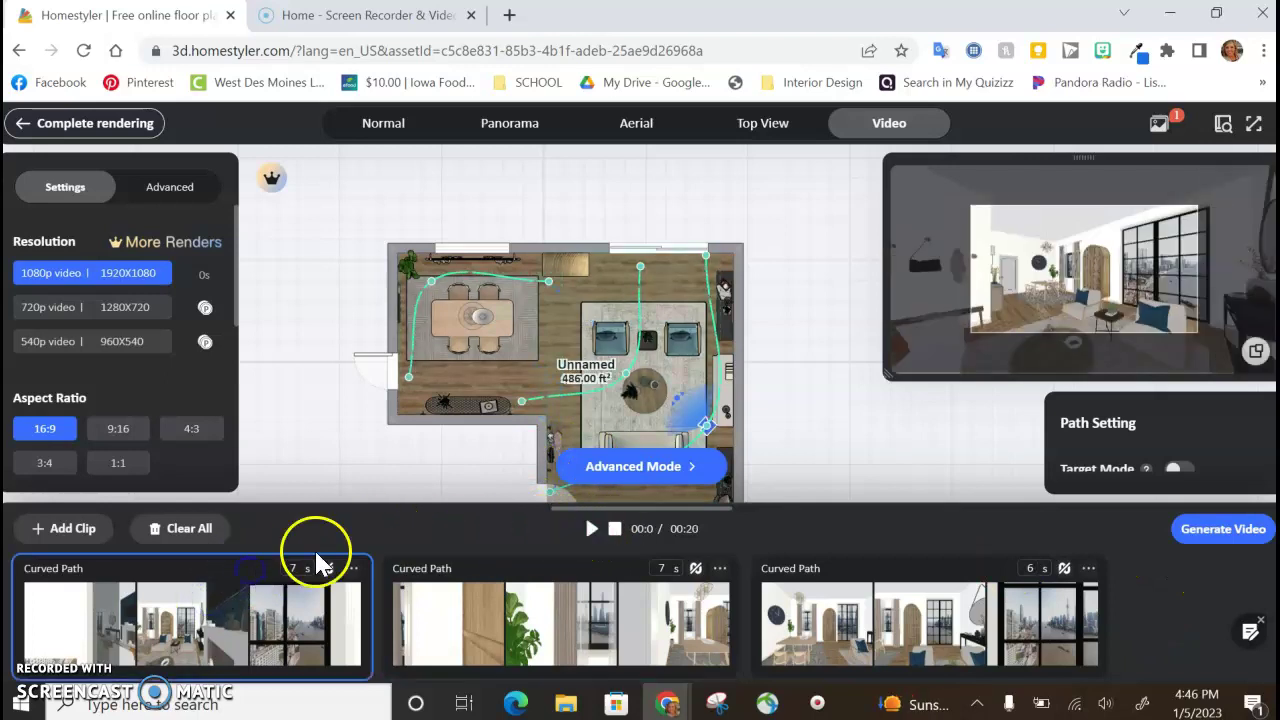
{"action": "left_click", "coordinate": [594, 532]}
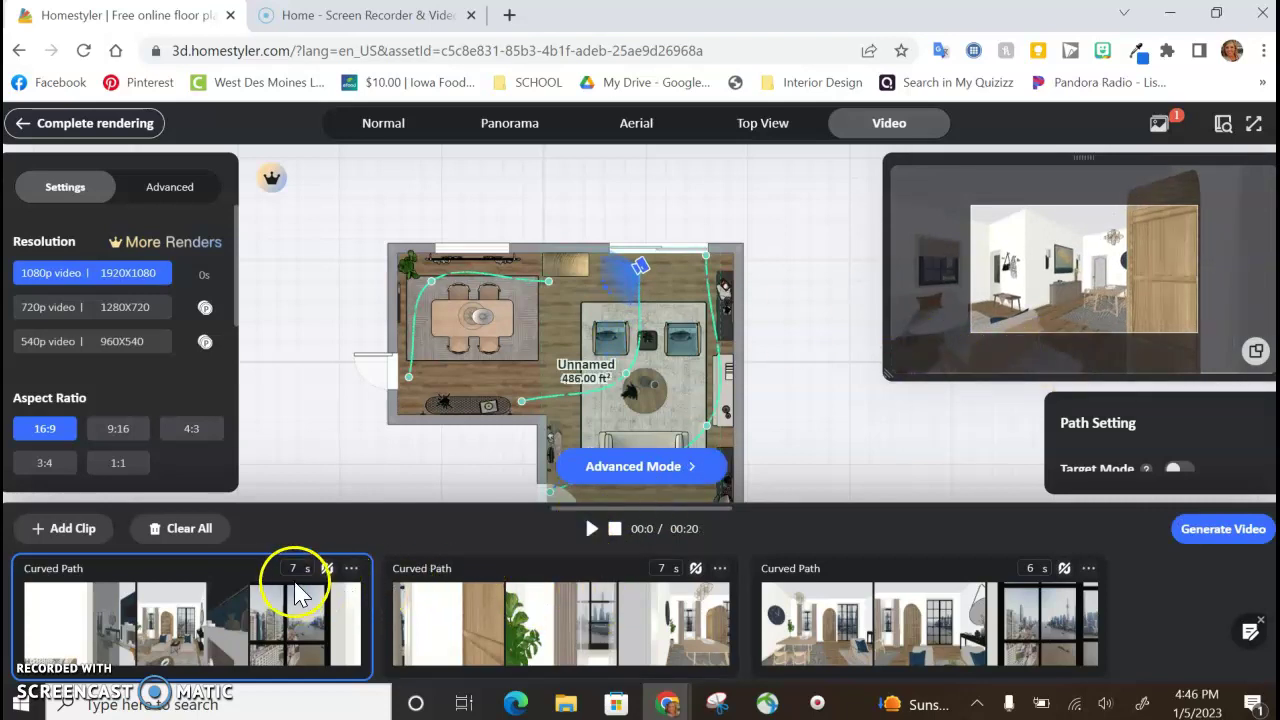
Step: Choose Grow Effect from the effect menus of the first, second and third Curved Path clips
{"action": "left_click", "coordinate": [328, 570]}
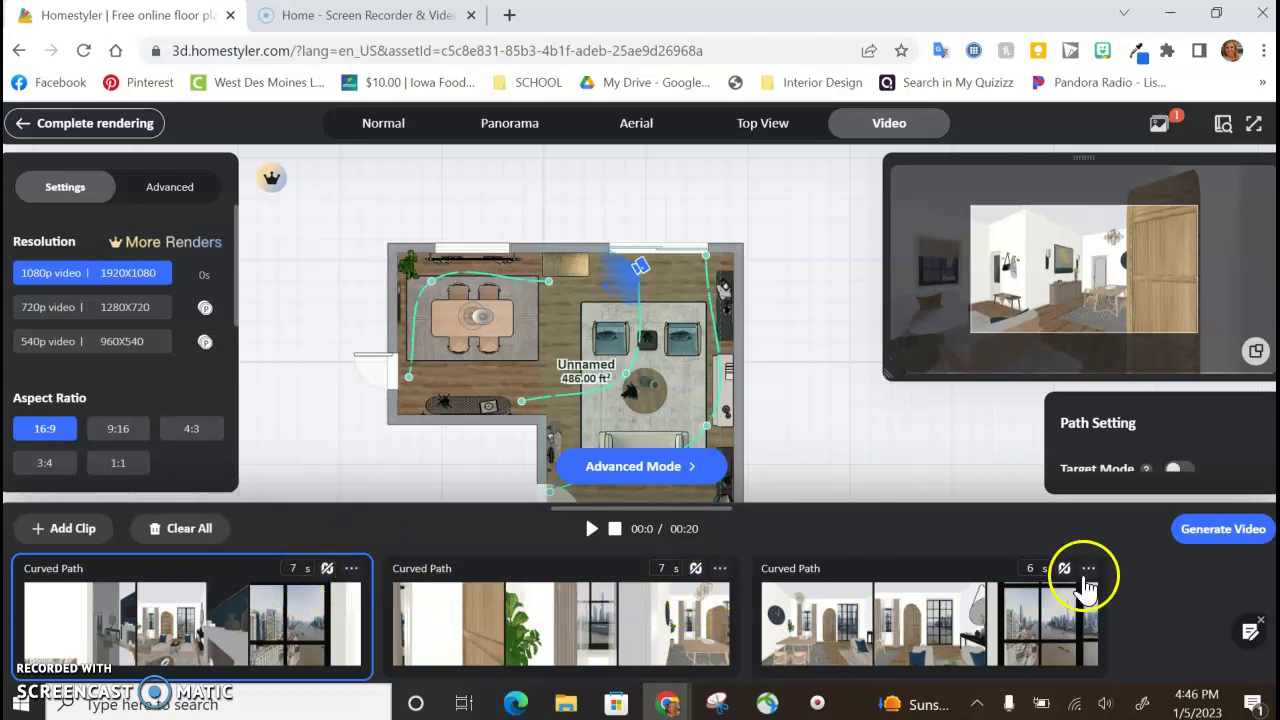
{"action": "left_click", "coordinate": [327, 570]}
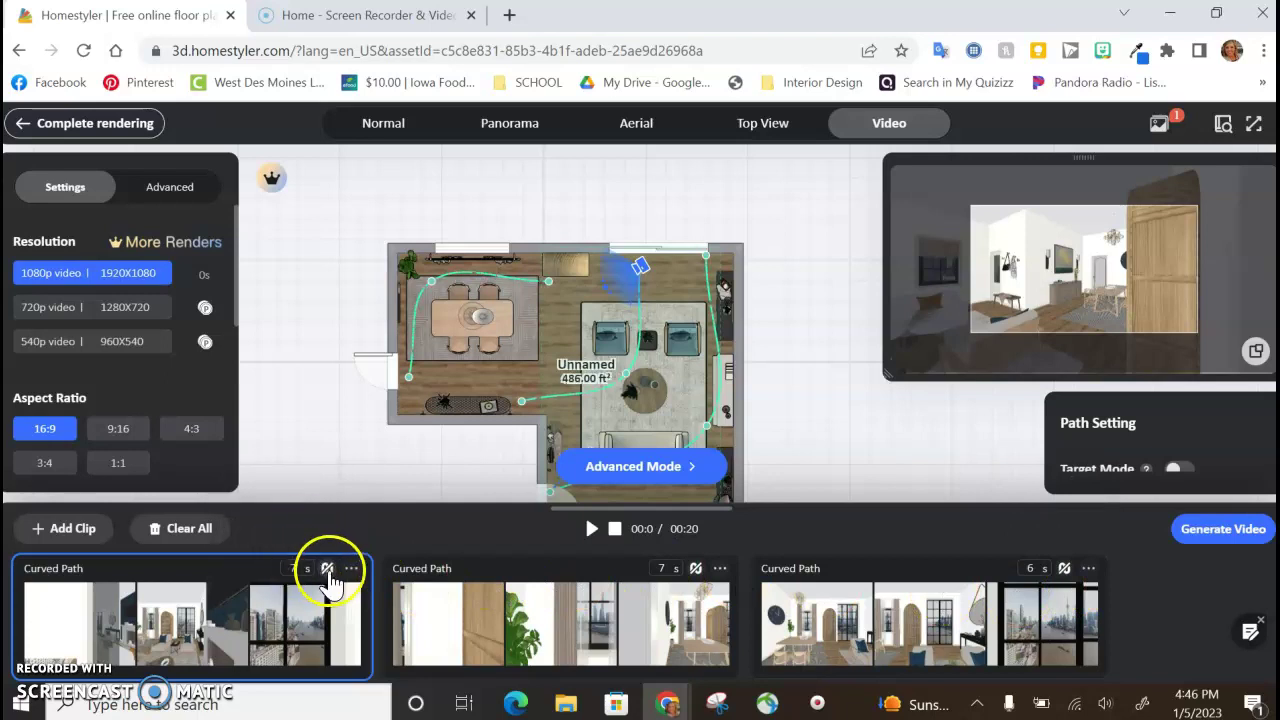
{"action": "mouse_move", "coordinate": [325, 570]}
{"action": "left_click", "coordinate": [300, 536]}
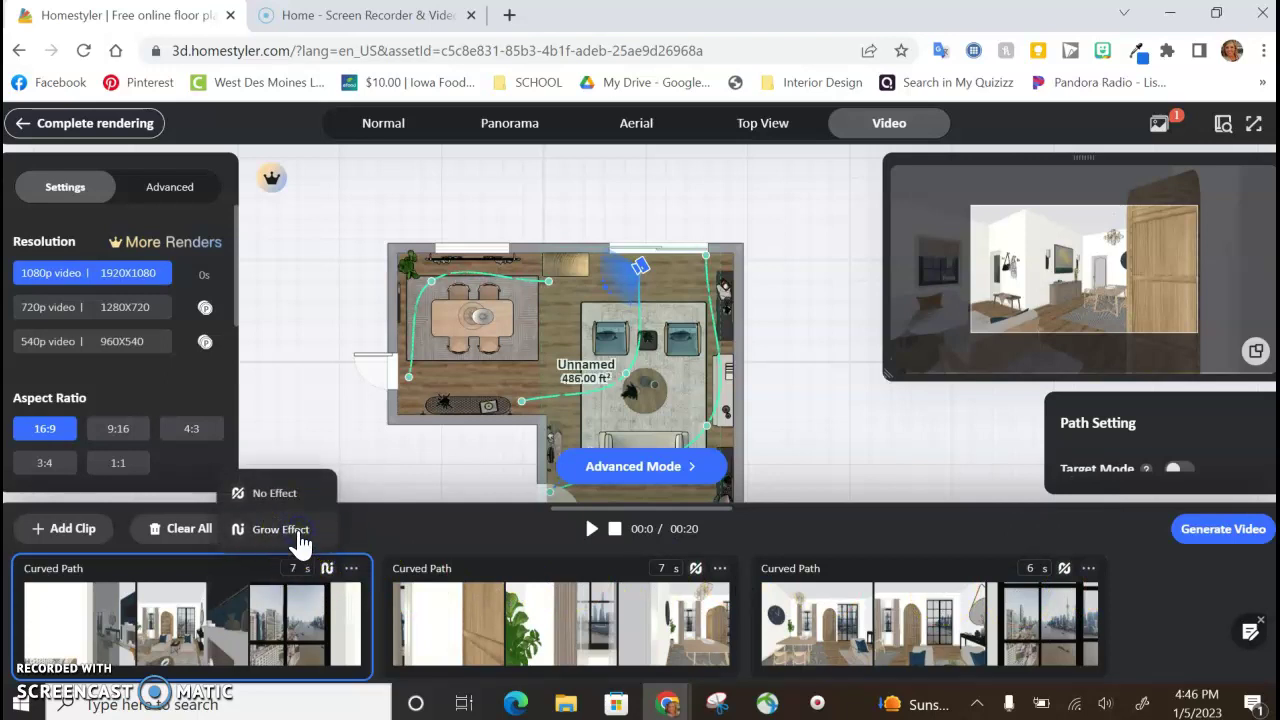
{"action": "left_click", "coordinate": [696, 569]}
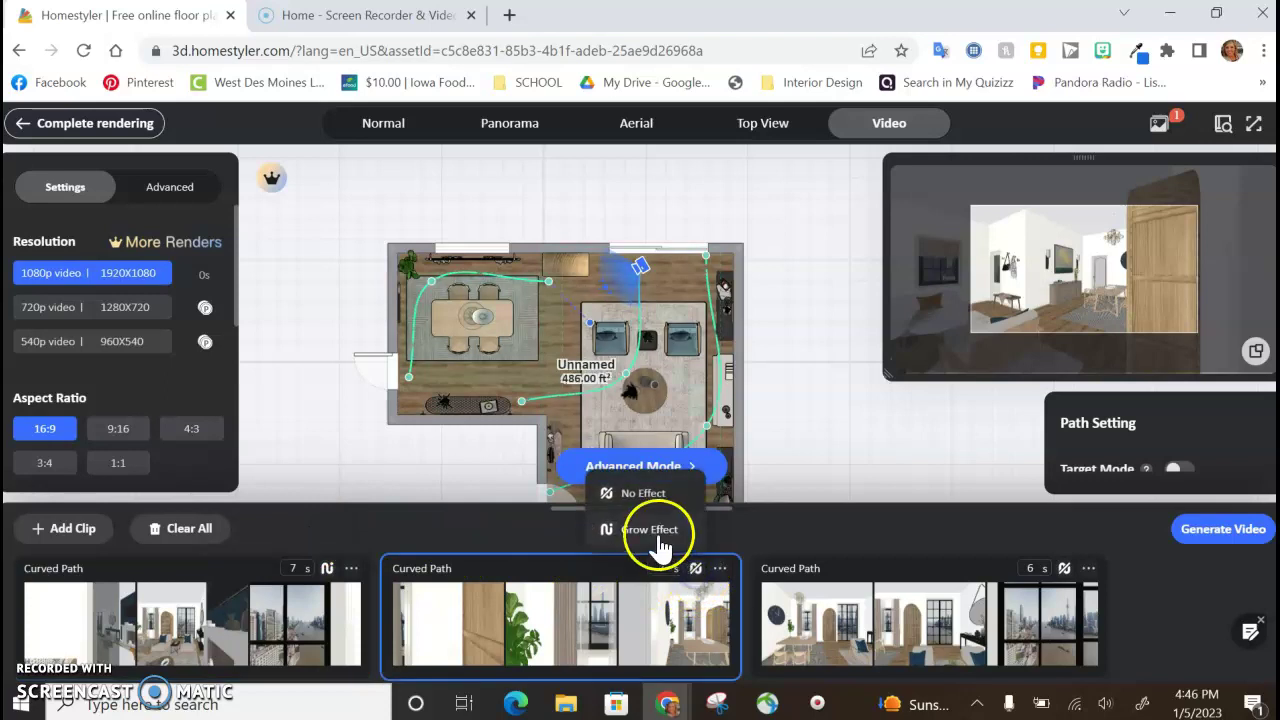
{"action": "left_click", "coordinate": [1064, 569]}
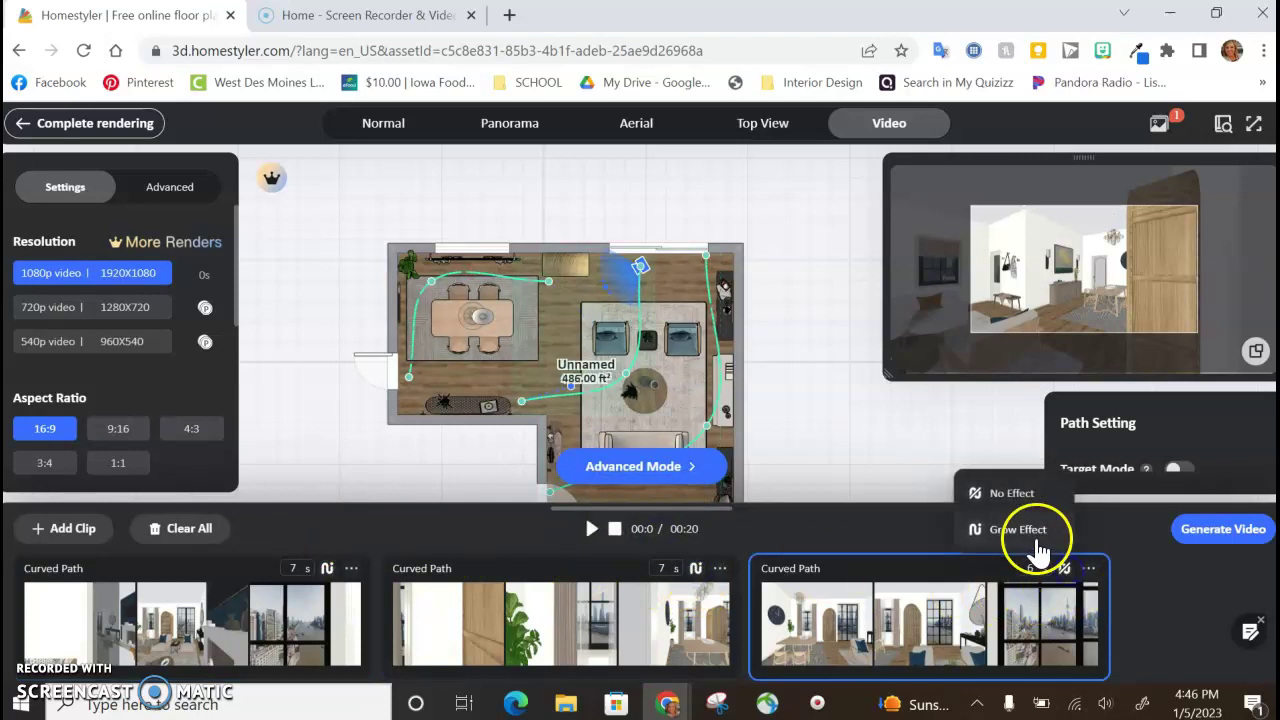
{"action": "left_click", "coordinate": [1024, 531]}
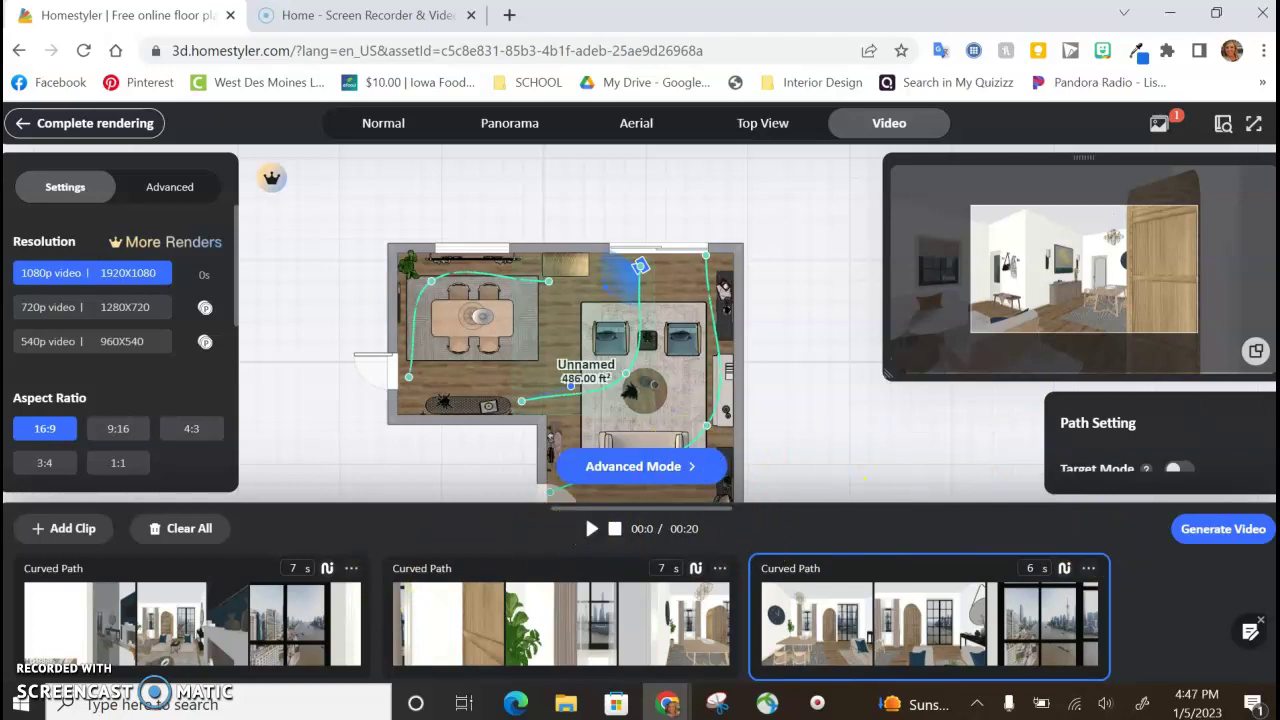
Step: Swap to a large 3D camera view with a shrunken floor-plan overview and play the preview
{"action": "left_click", "coordinate": [1256, 352]}
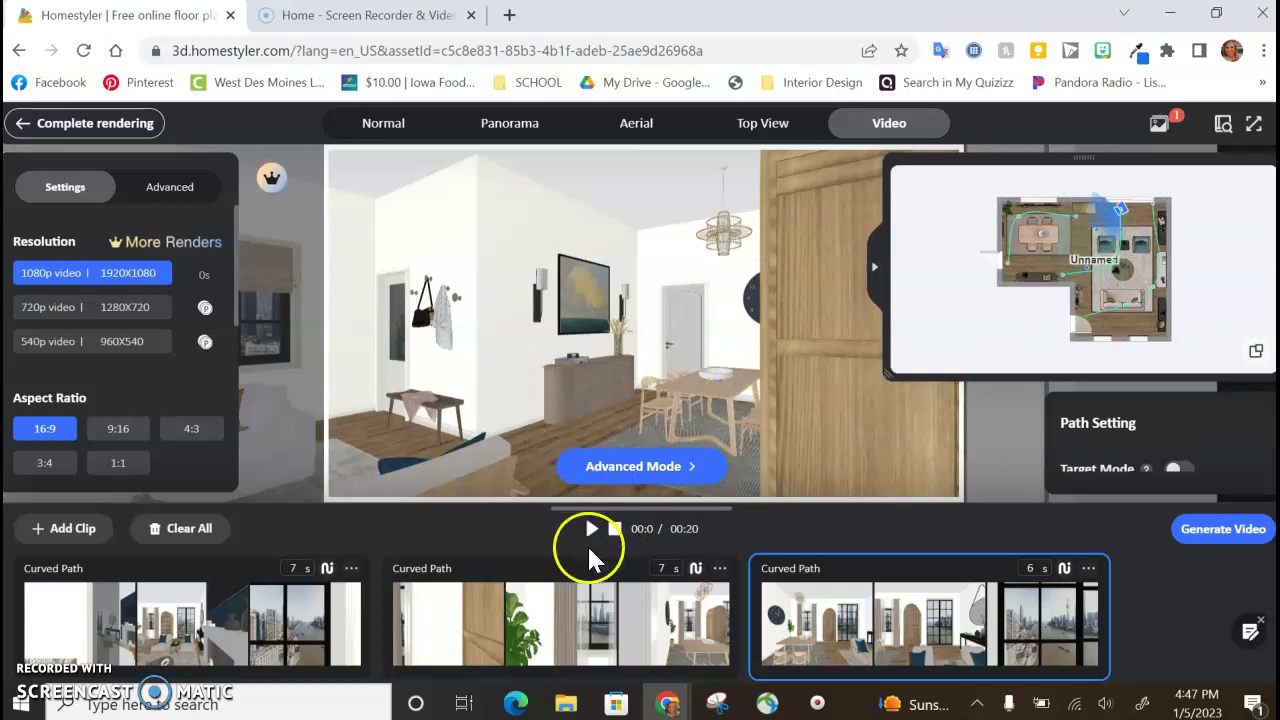
{"action": "left_click", "coordinate": [212, 612]}
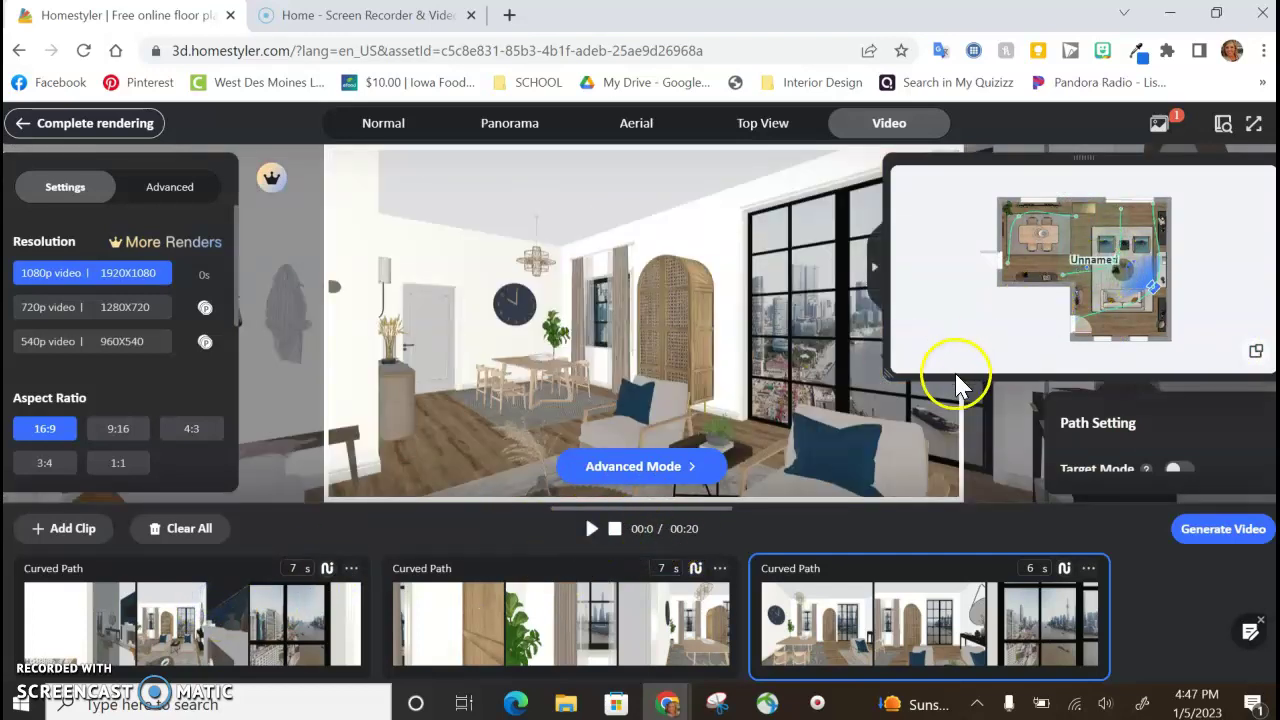
{"action": "left_click_drag", "start_coordinate": [921, 357], "coordinate": [1000, 323]}
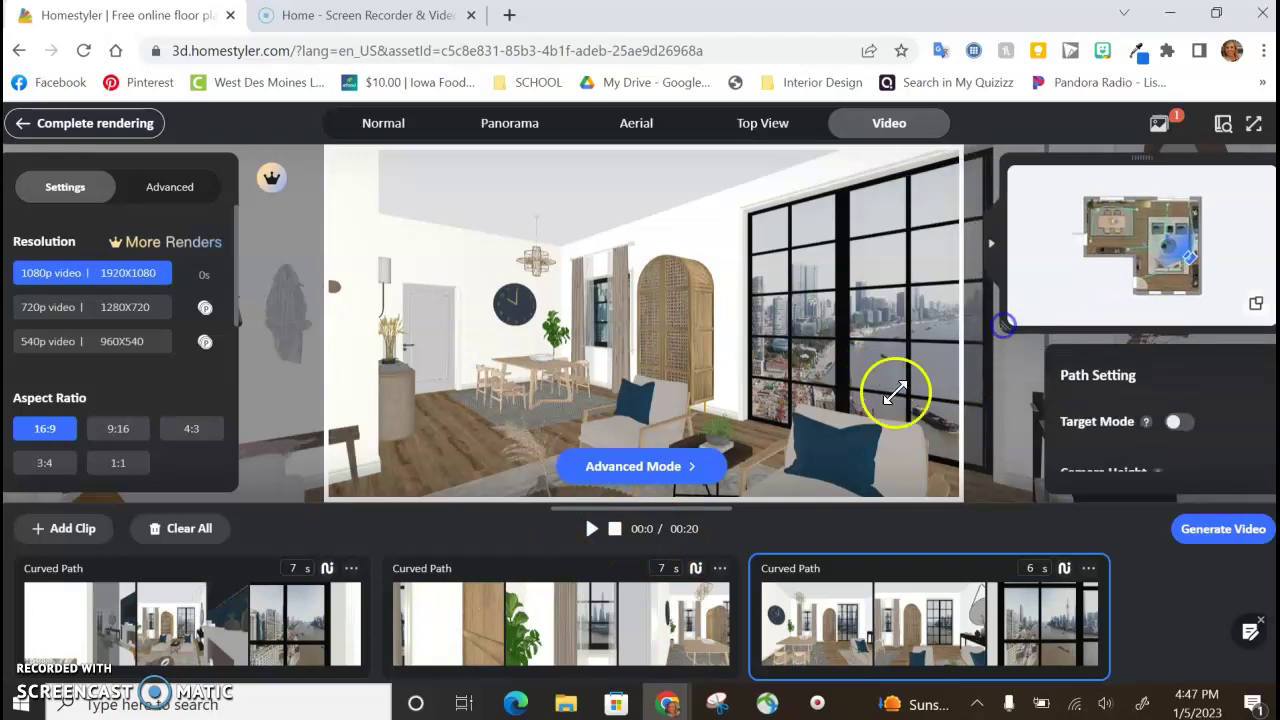
{"action": "left_click", "coordinate": [588, 530]}
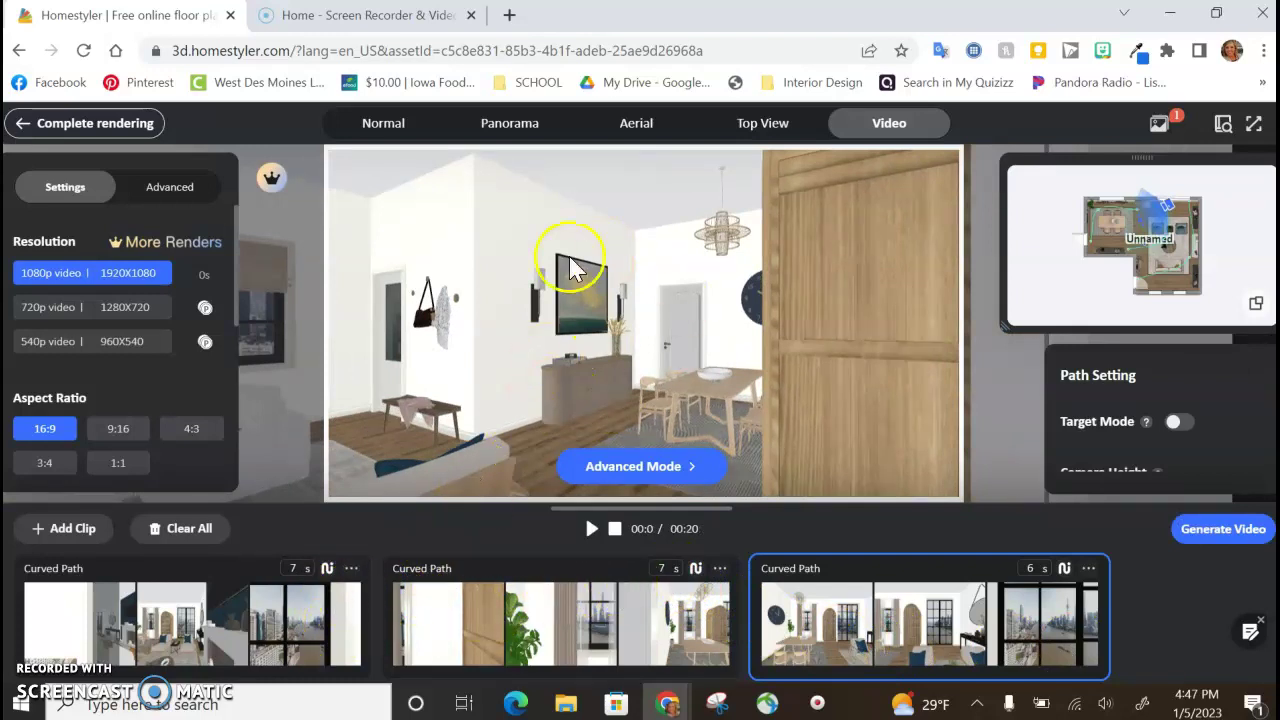
{"action": "left_click", "coordinate": [1064, 572]}
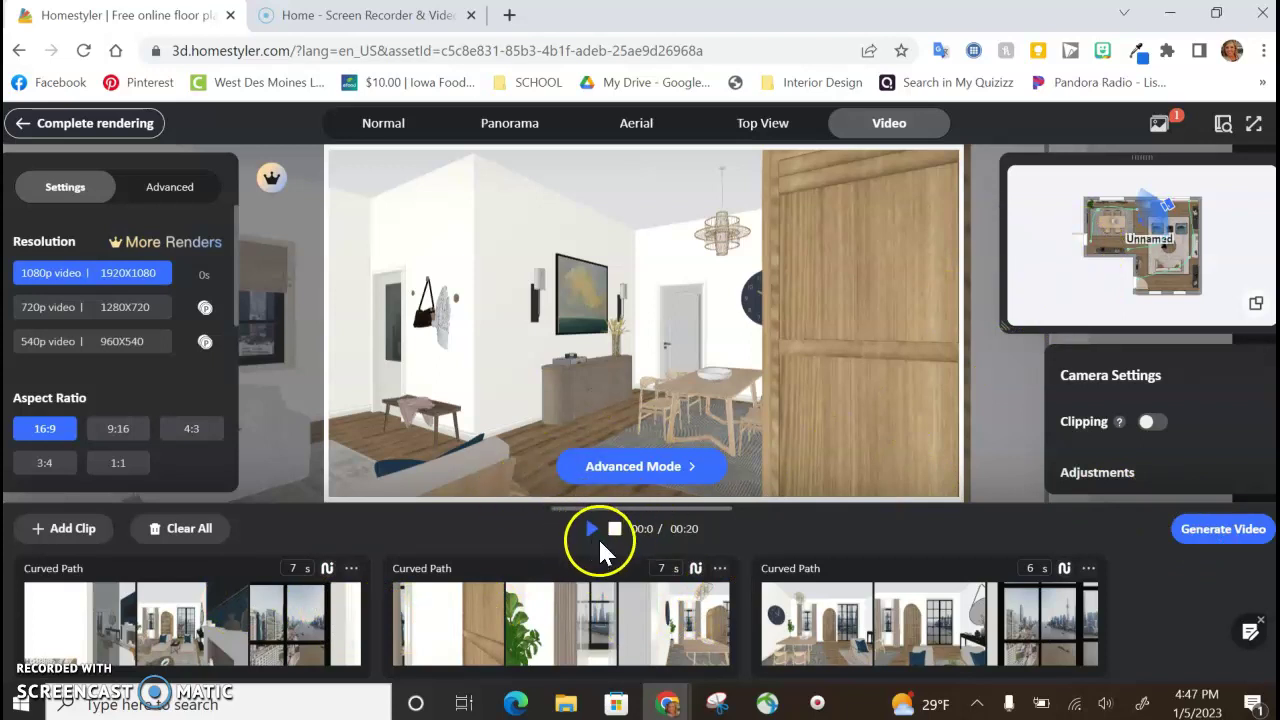
{"action": "left_click", "coordinate": [696, 569]}
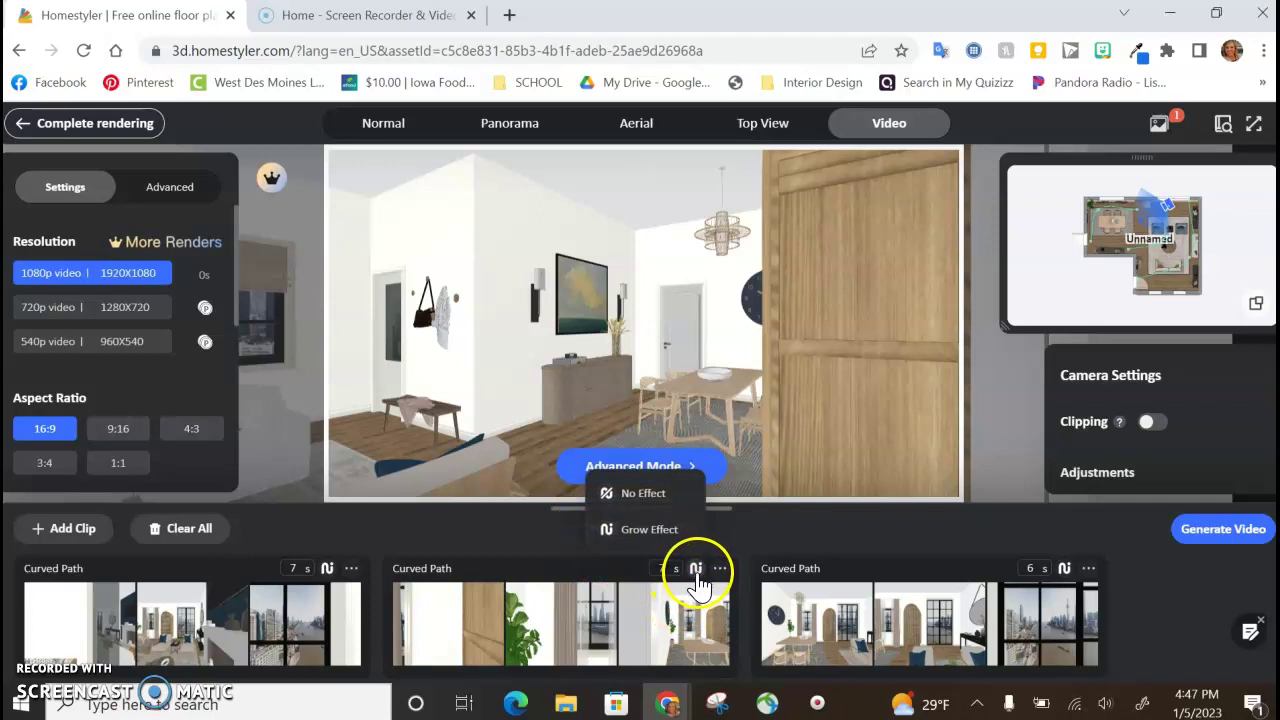
{"action": "left_click", "coordinate": [697, 572]}
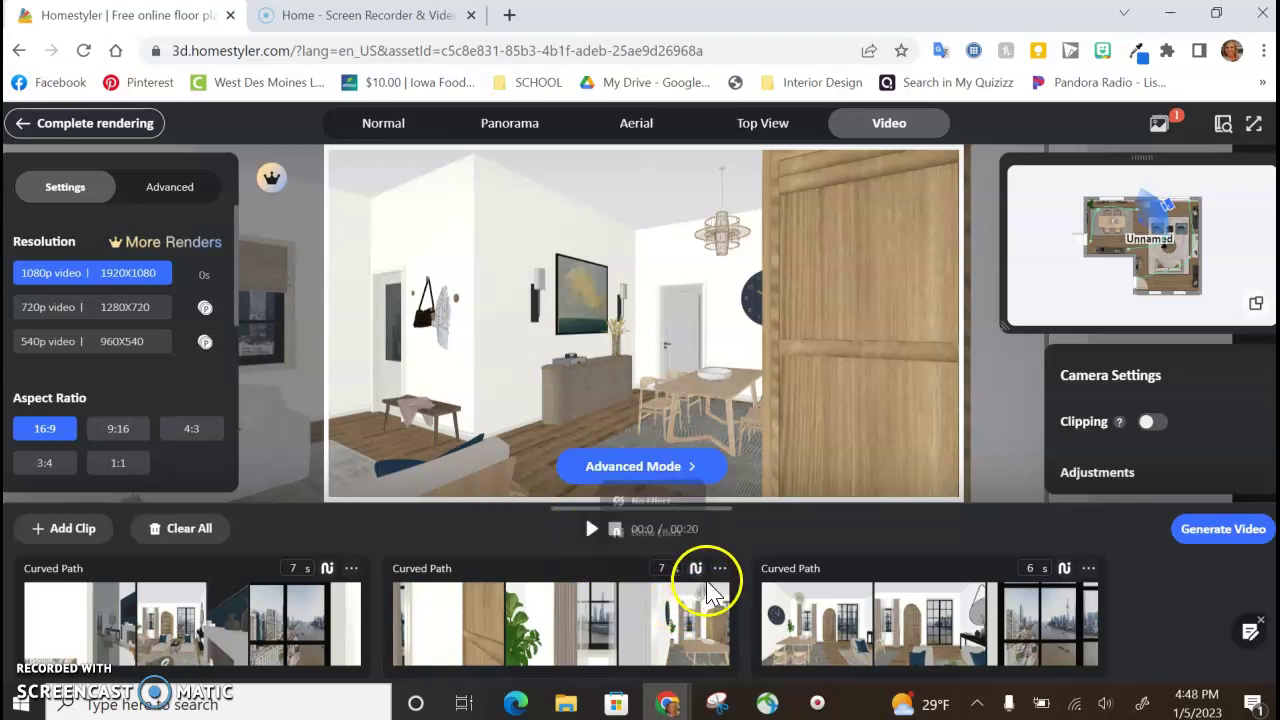
{"action": "left_click", "coordinate": [1192, 532]}
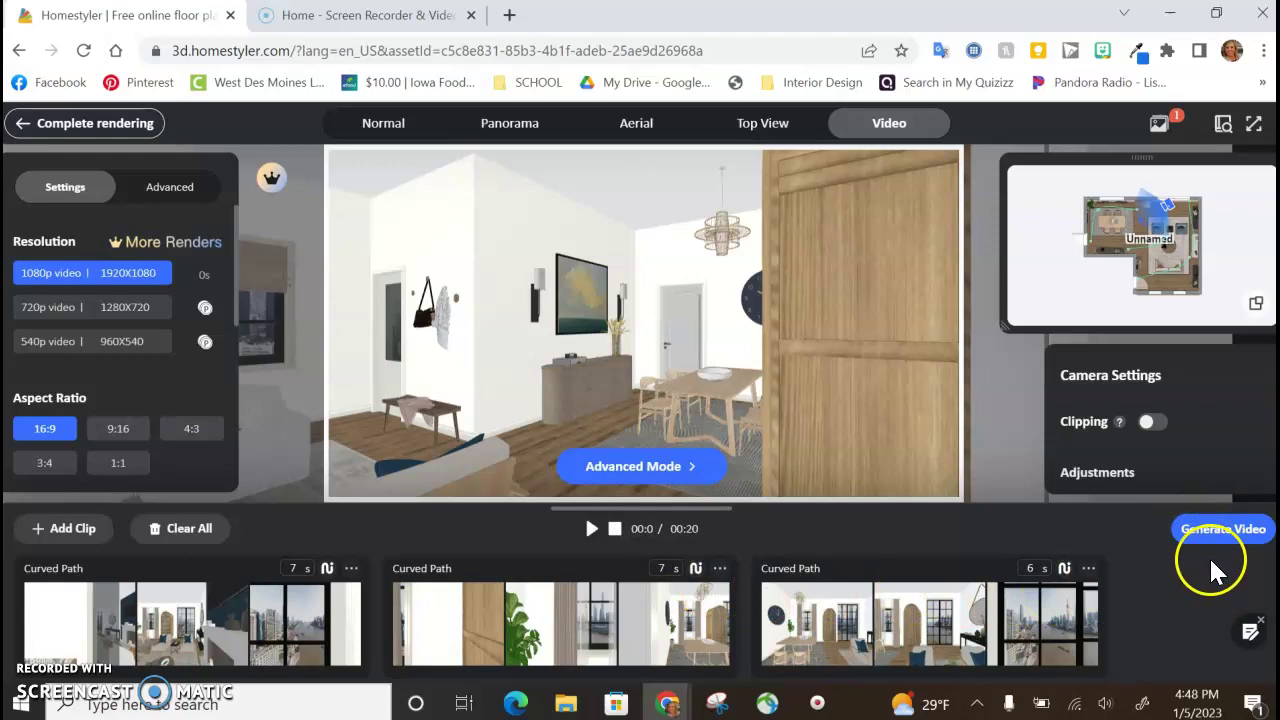